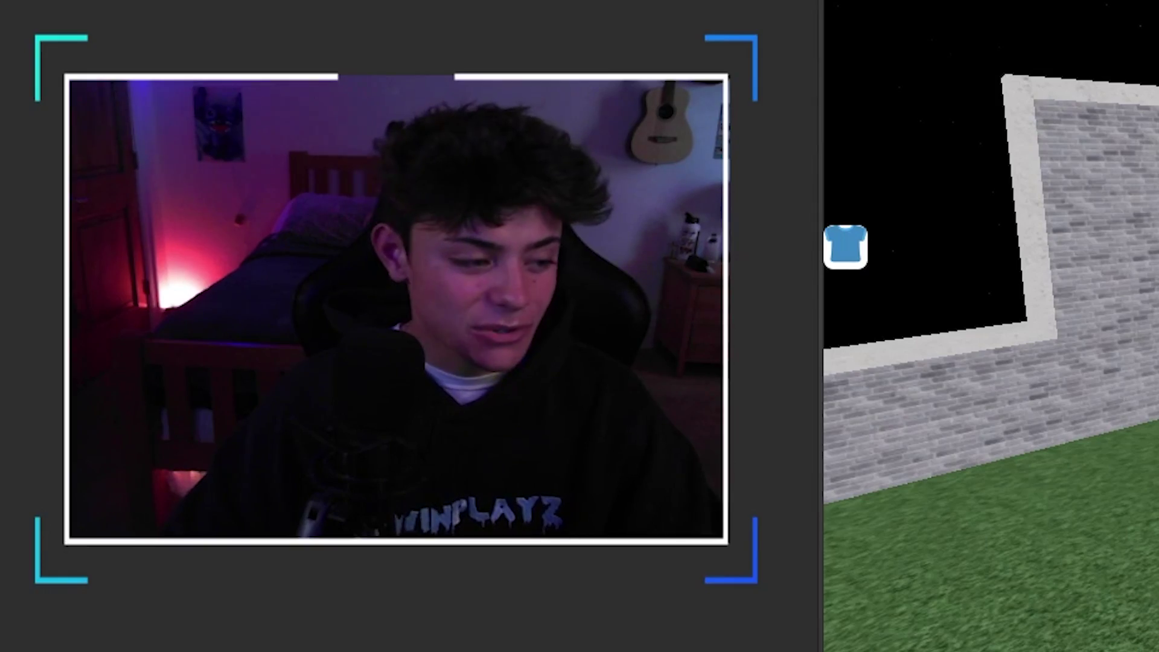
# Step: Examine the walled grass map and the Current Player board from several angles
pyautogui.moveTo(799, 266); pyautogui.dragTo(800, 266, button='right')
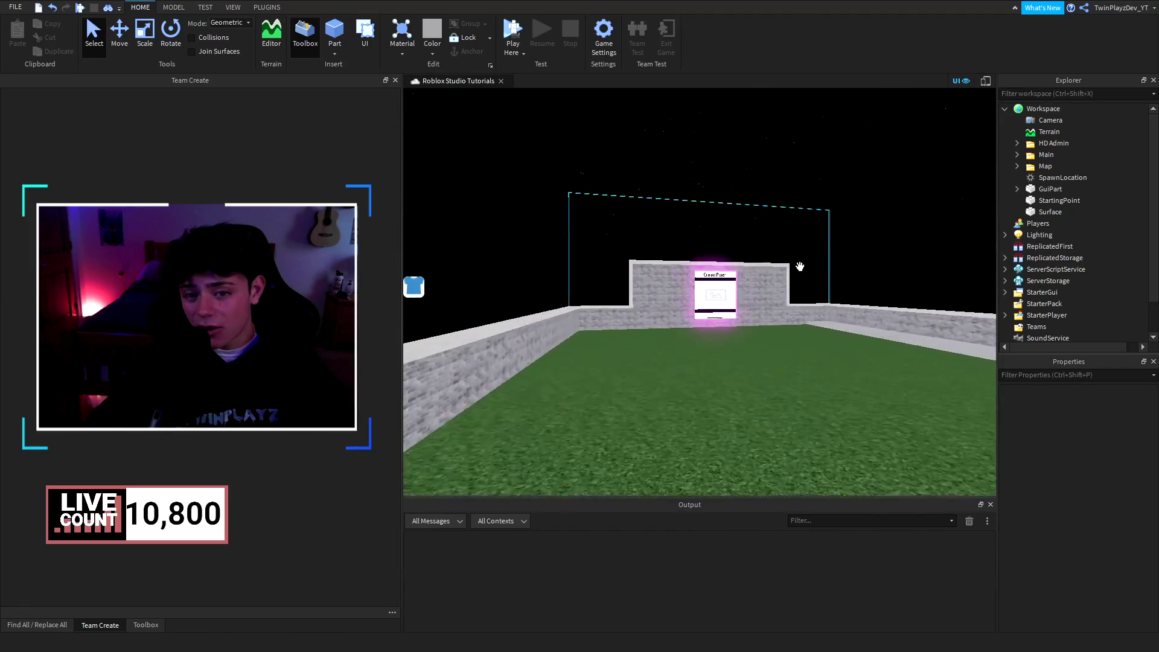
pyautogui.press('w')
pyautogui.moveTo(800, 267); pyautogui.dragTo(800, 267, button='right')
pyautogui.press('s')
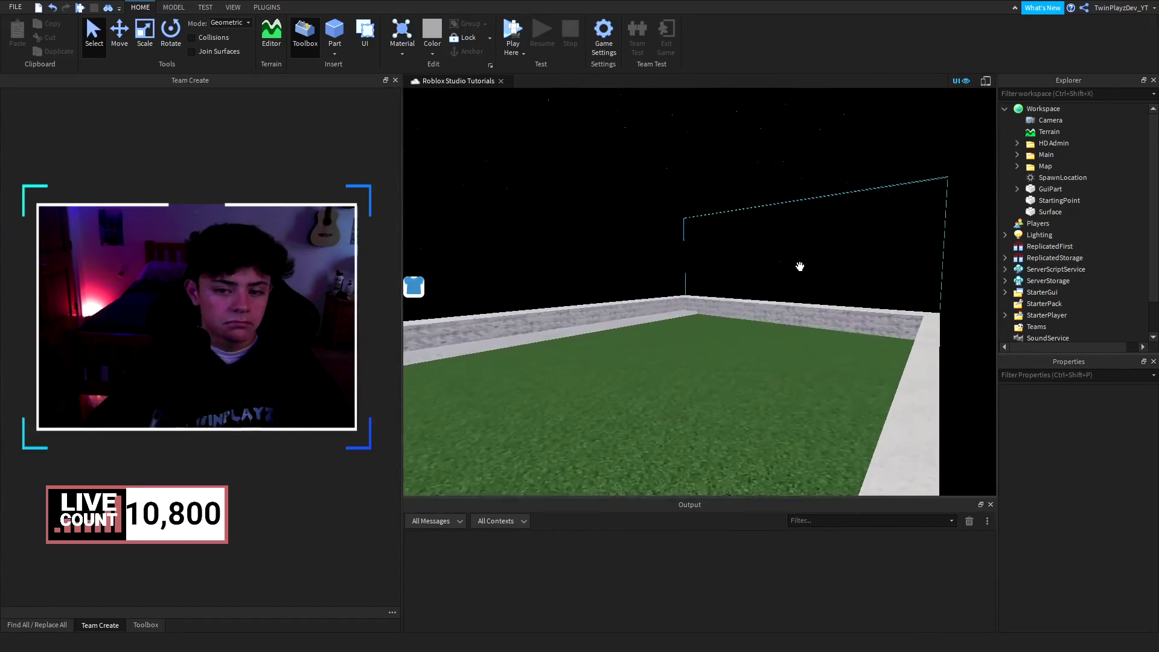
pyautogui.moveTo(800, 267); pyautogui.dragTo(767, 268, button='right')
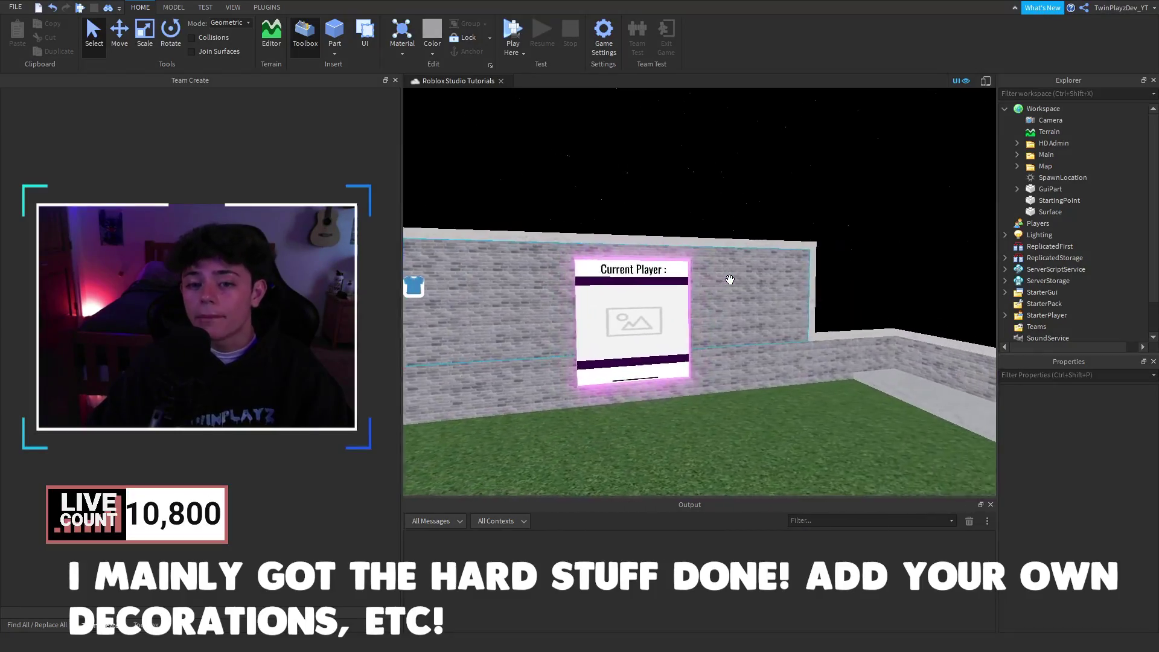
pyautogui.moveTo(730, 279); pyautogui.dragTo(730, 279, button='right')
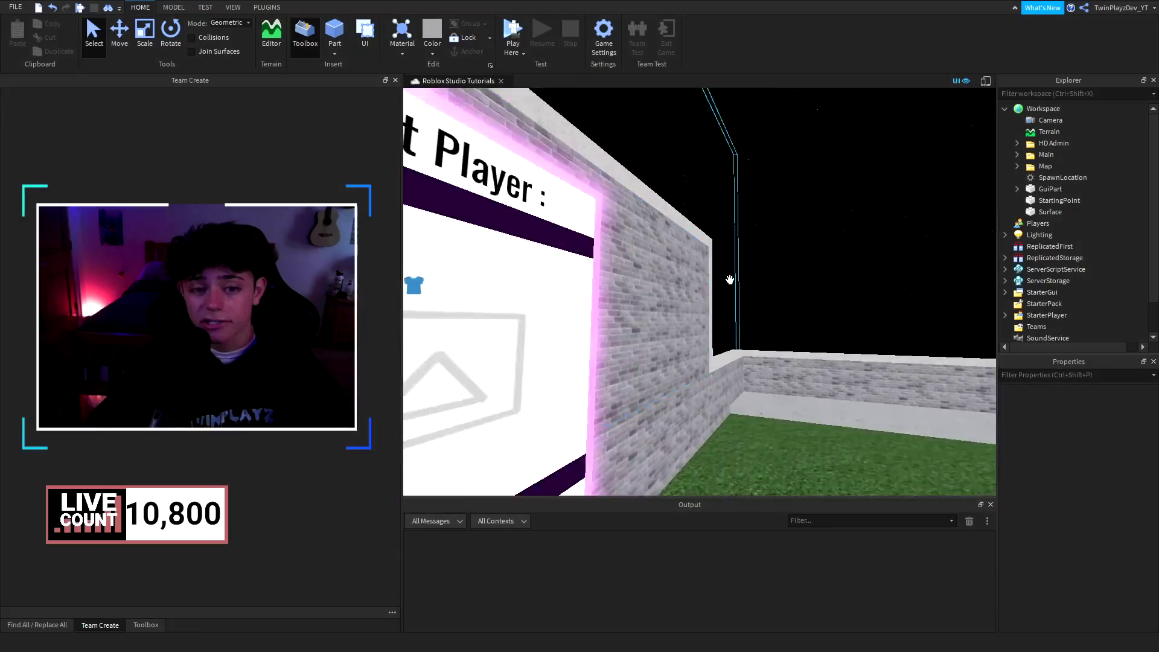
pyautogui.moveTo(730, 280); pyautogui.dragTo(730, 280, button='right')
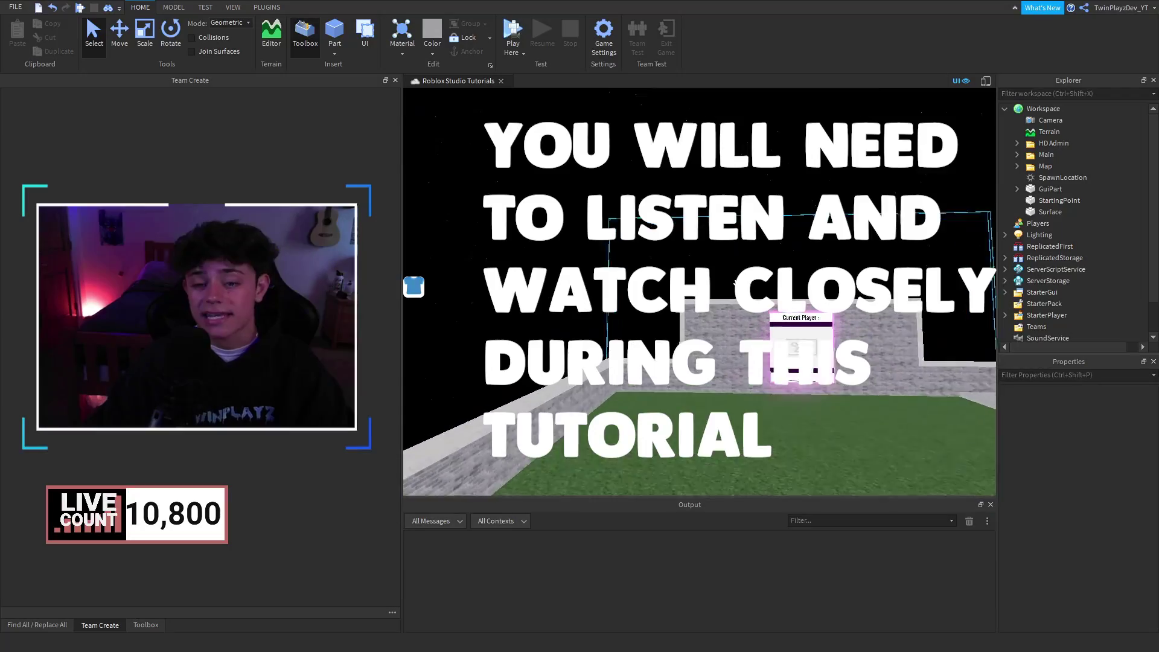
pyautogui.scroll(3, 719, 273)
pyautogui.scroll(-3, 719, 273)
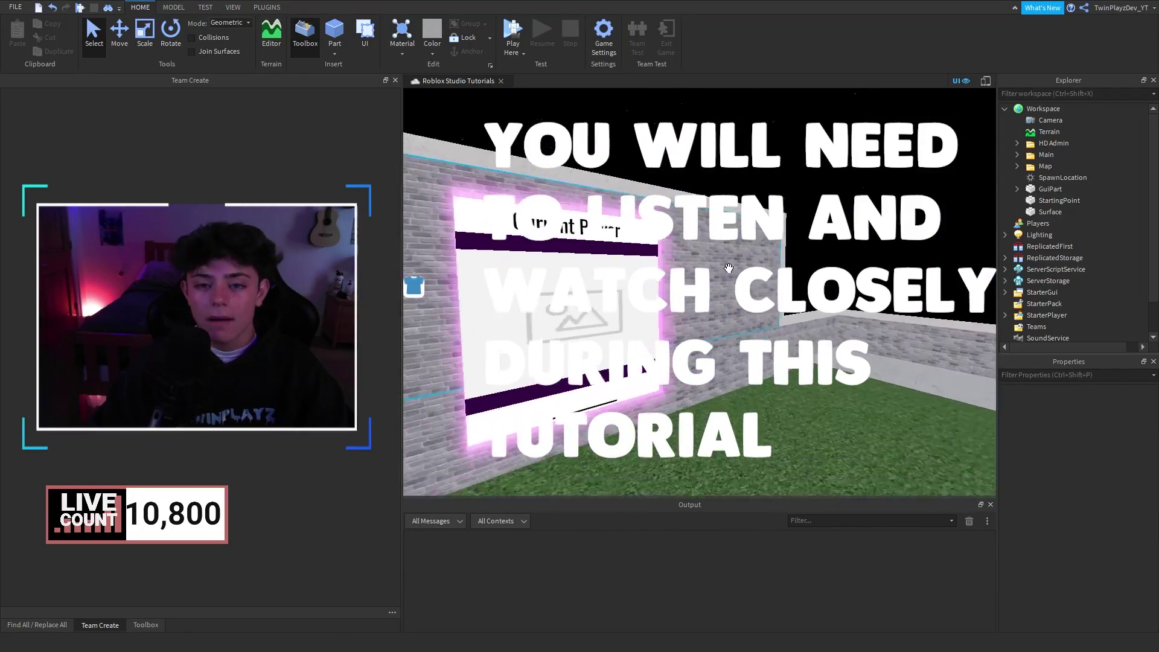
pyautogui.moveTo(717, 277); pyautogui.dragTo(719, 272, button='right')
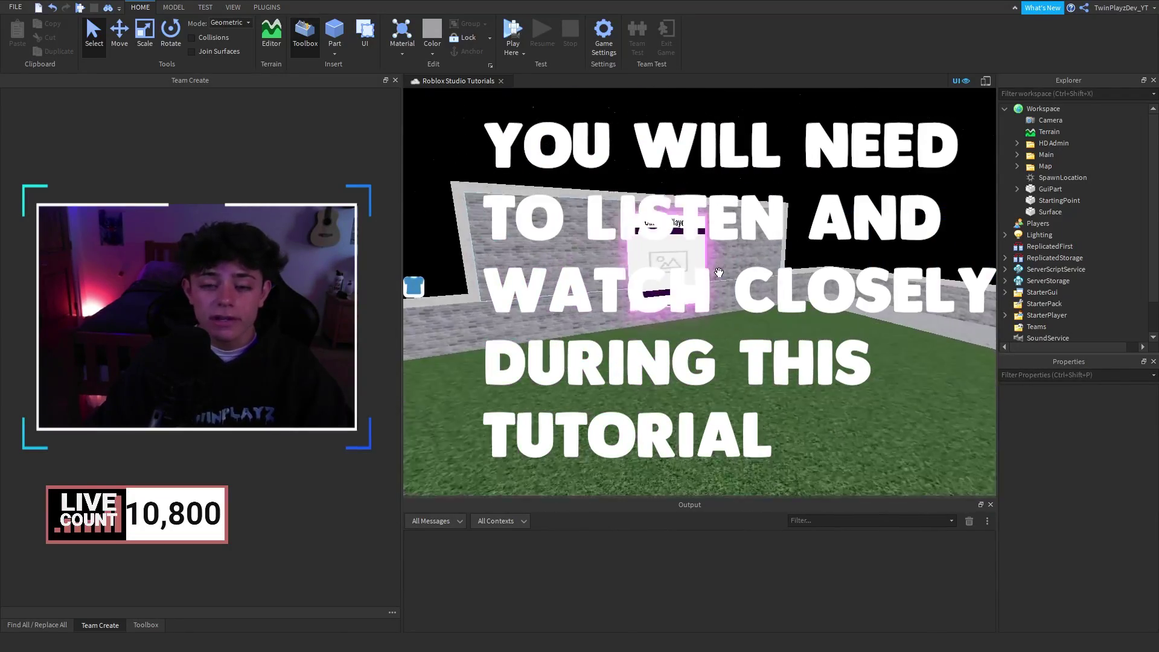
pyautogui.scroll(3, 719, 273)
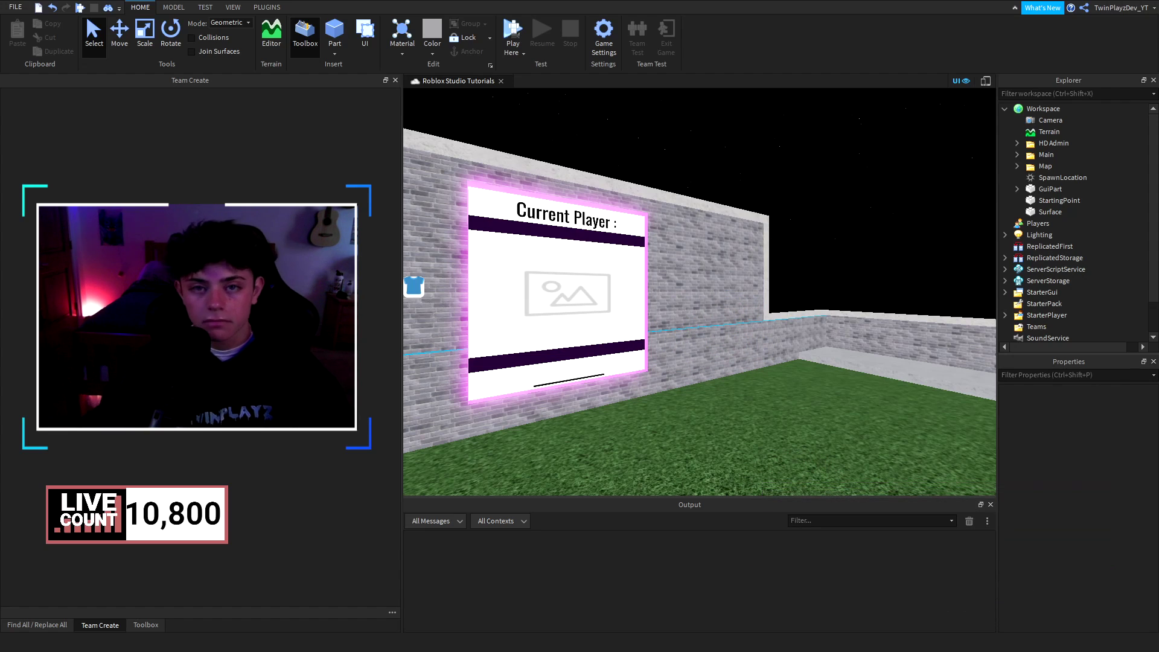
pyautogui.moveTo(673, 258); pyautogui.dragTo(645, 261, button='right')
pyautogui.press('s')
pyautogui.press('s')
pyautogui.press('d')
pyautogui.press('w')
pyautogui.press('w')
pyautogui.press('s')
pyautogui.press('w')
# Step: Start a playtest and walk the character across the grass near the Current Player board
pyautogui.click(512, 37)
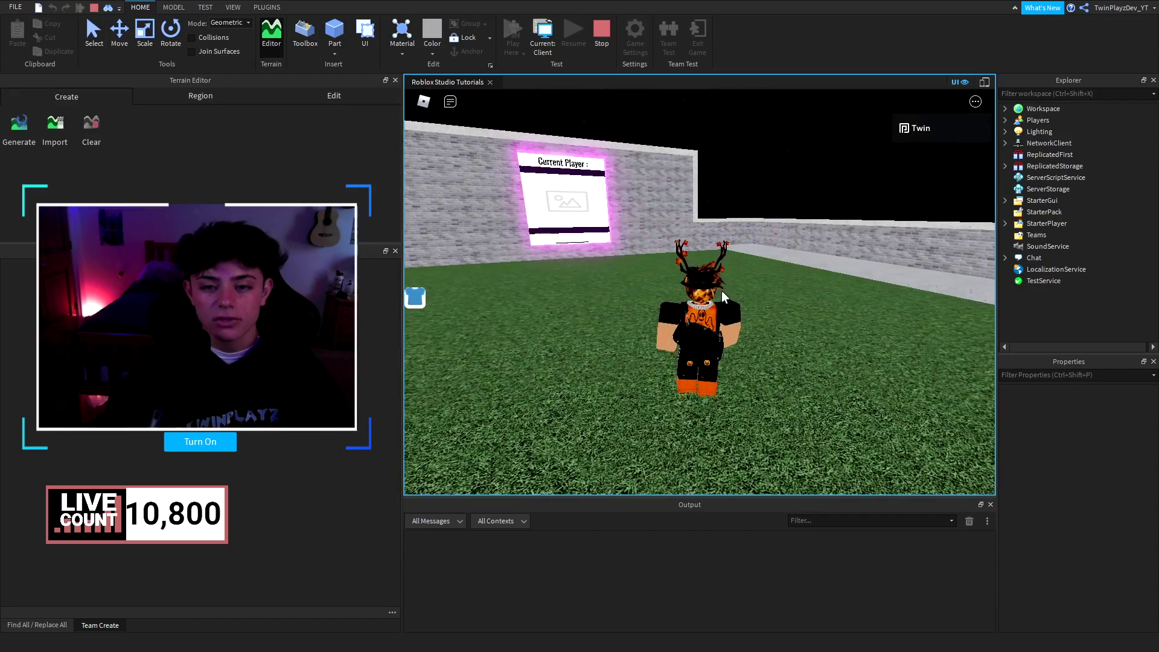
pyautogui.press('d')
pyautogui.moveTo(722, 291); pyautogui.dragTo(722, 291, button='right')
pyautogui.scroll(-3, 722, 291)
pyautogui.press('w')
pyautogui.scroll(2, 722, 291)
pyautogui.press('w')
pyautogui.press('w')
pyautogui.moveTo(663, 256); pyautogui.dragTo(663, 256, button='right')
pyautogui.press('s')
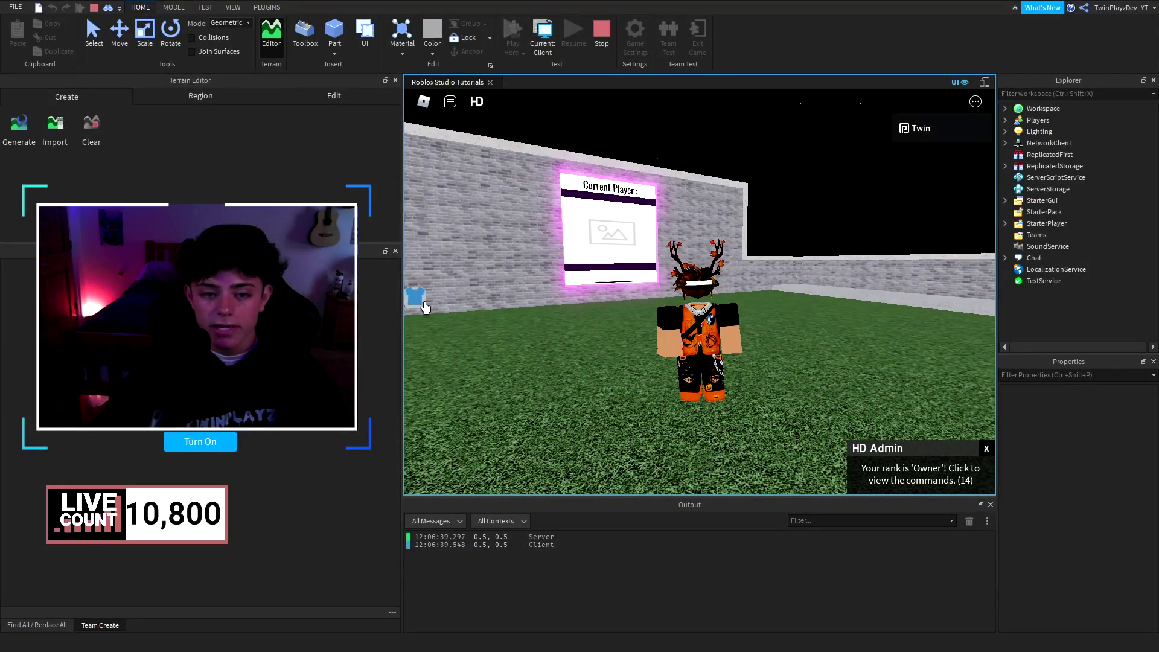
# Step: Dismiss the HD Admin notification and request a player's avatar outfits by username in the Request User's Avatar form
pyautogui.click(421, 302)
pyautogui.moveTo(690, 375); pyautogui.dragTo(691, 375, button='right')
pyautogui.press('d')
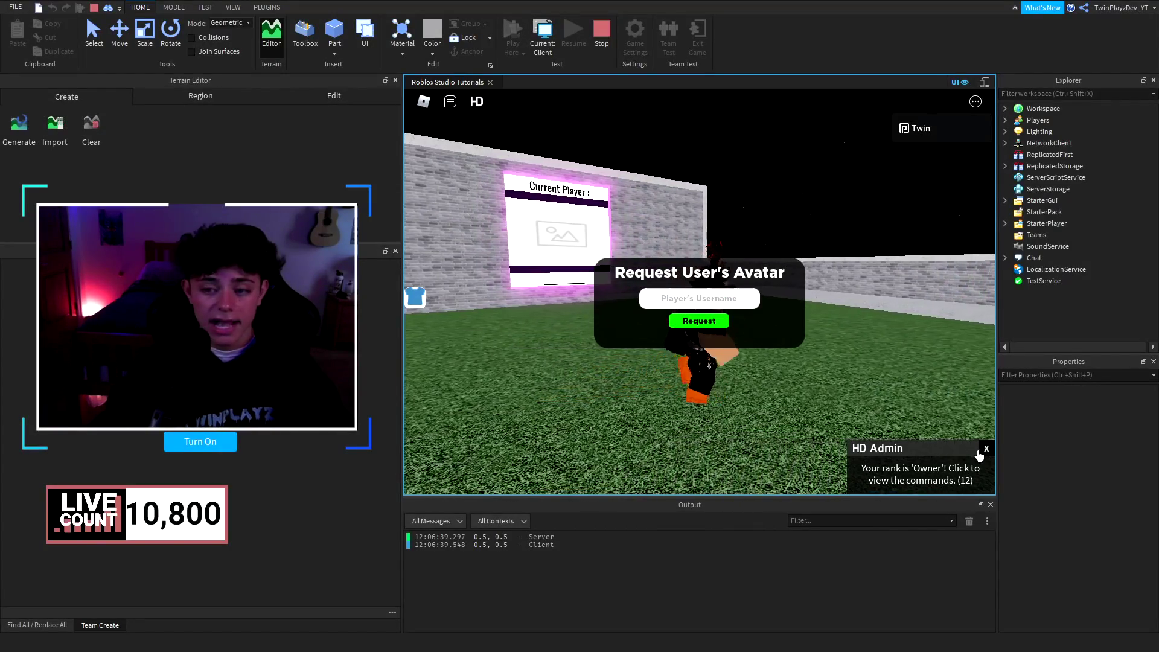
pyautogui.click(987, 447)
pyautogui.press('w')
pyautogui.click(722, 302)
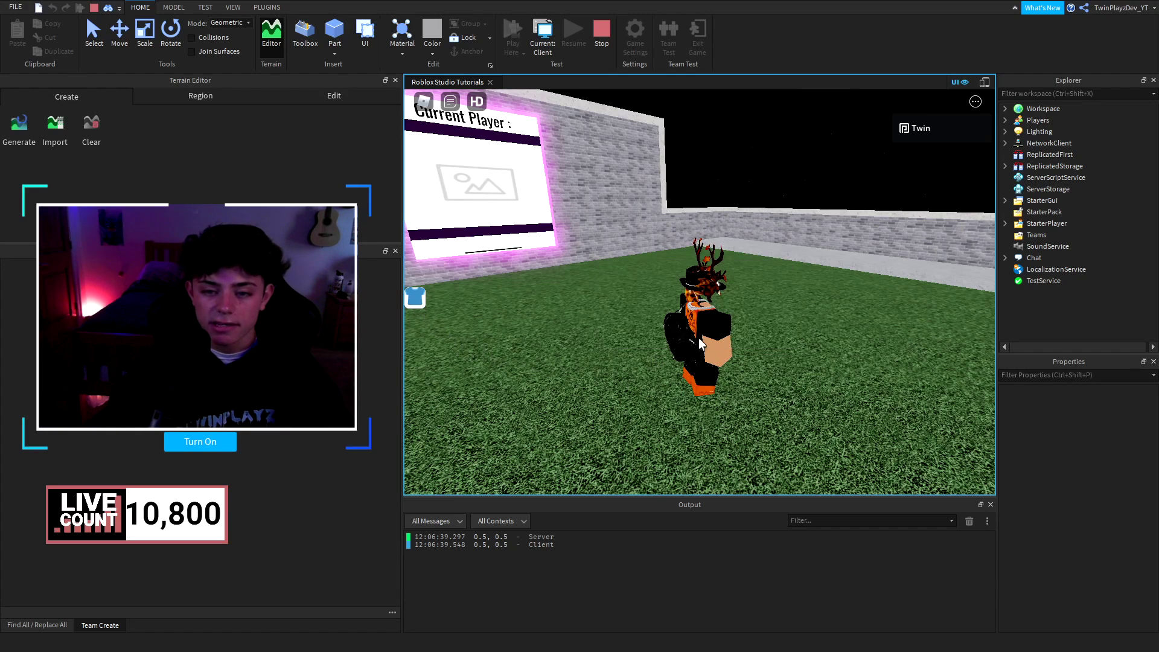
# Step: Inspect the row of loaded outfits along the wall and the updated Current Player board
pyautogui.press('d')
pyautogui.moveTo(675, 277); pyautogui.dragTo(787, 204, button='right')
pyautogui.press('d')
pyautogui.press('d')
pyautogui.press('s')
pyautogui.press('d')
pyautogui.press('d')
pyautogui.press('d')
pyautogui.scroll(-4, 670, 228)
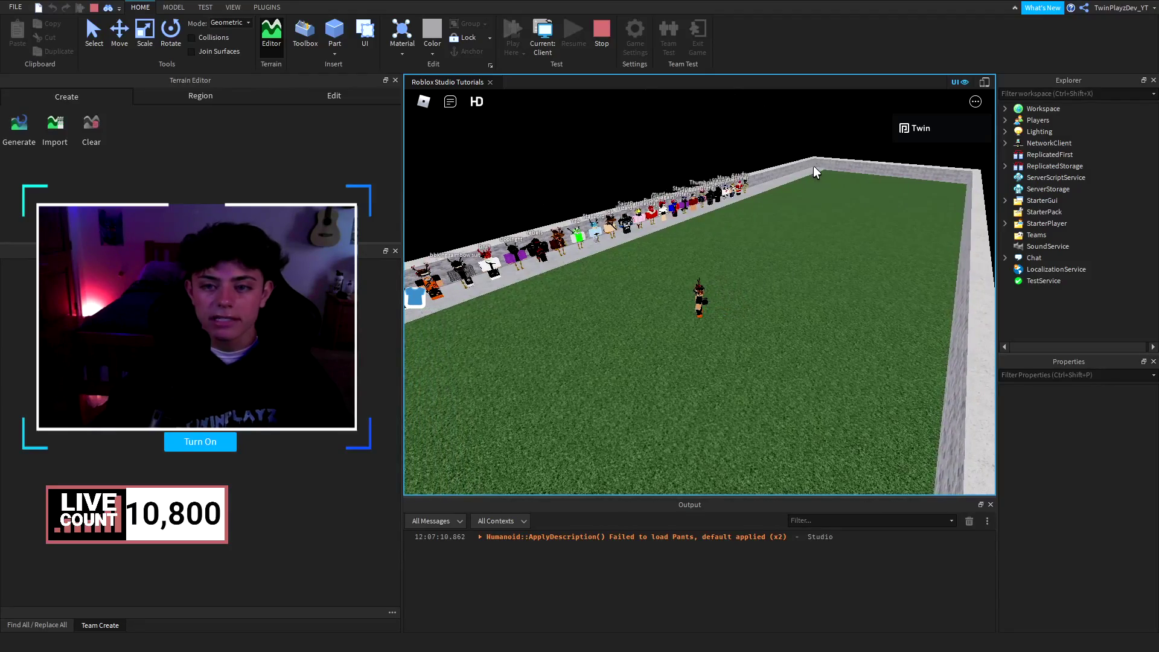
pyautogui.moveTo(813, 165); pyautogui.dragTo(704, 192, button='right')
pyautogui.scroll(6, 704, 190)
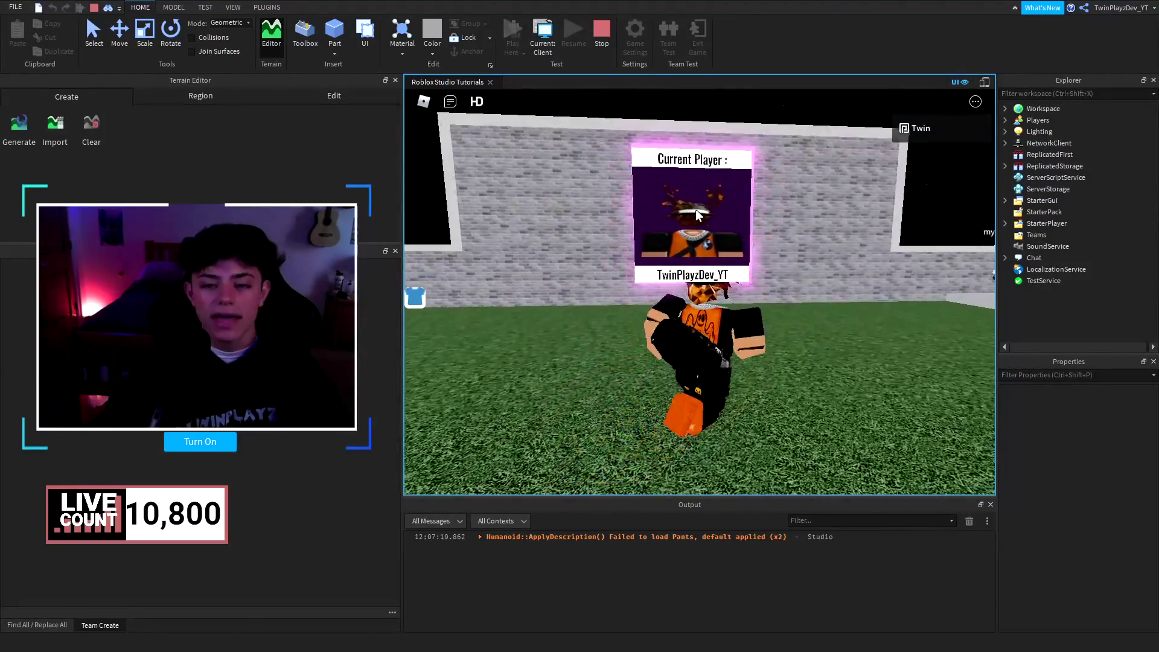
pyautogui.press('d')
pyautogui.press('s')
pyautogui.moveTo(574, 286); pyautogui.dragTo(522, 280, button='right')
pyautogui.moveTo(682, 253); pyautogui.dragTo(655, 236, button='right')
pyautogui.press('w')
pyautogui.press('w')
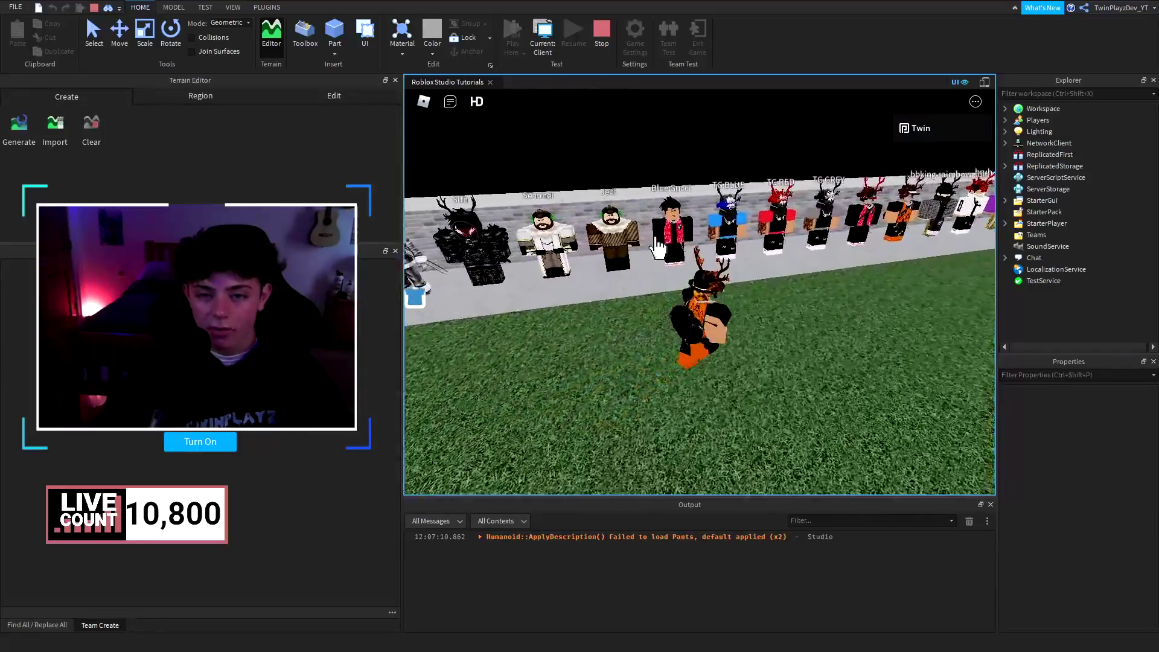
# Step: Try on outfits from the row along the wall, ending with the rebels outfit
pyautogui.press('d')
pyautogui.click(728, 236)
pyautogui.moveTo(729, 237)
pyautogui.mouseDown(button='right')
pyautogui.moveTo(737, 240)
pyautogui.moveTo(733, 219)
pyautogui.moveTo(737, 238)
pyautogui.mouseUp(button='right')
pyautogui.scroll(2, 737, 241)
pyautogui.click(736, 233)
pyautogui.press('s')
pyautogui.press('d')
pyautogui.press('w')
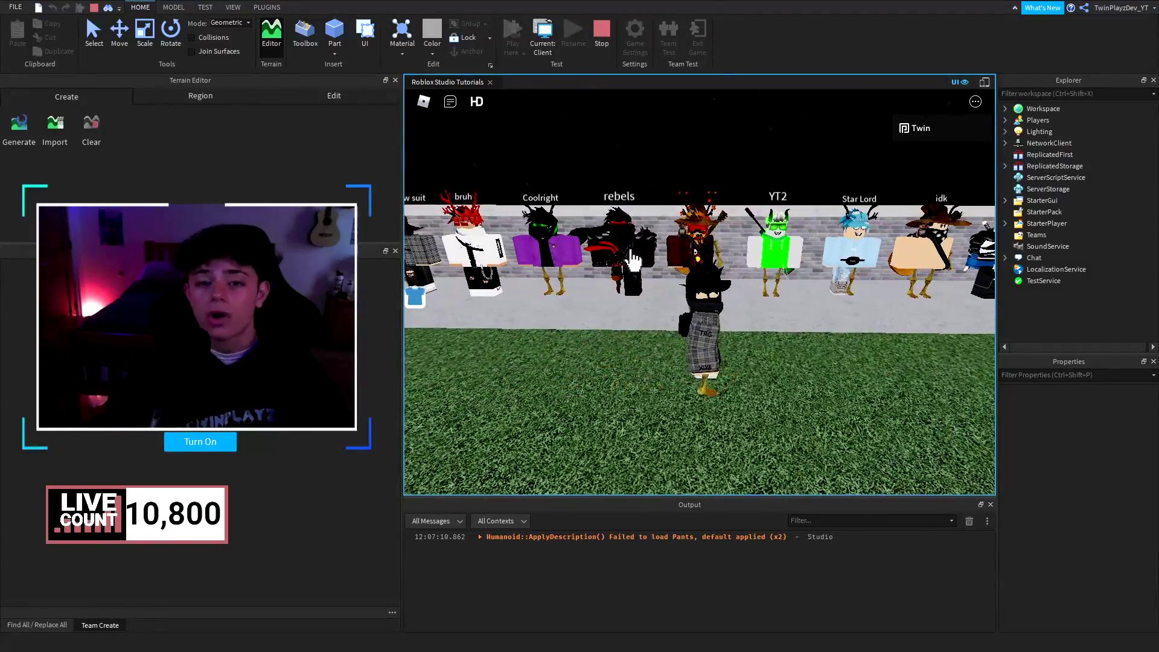
pyautogui.click(644, 253)
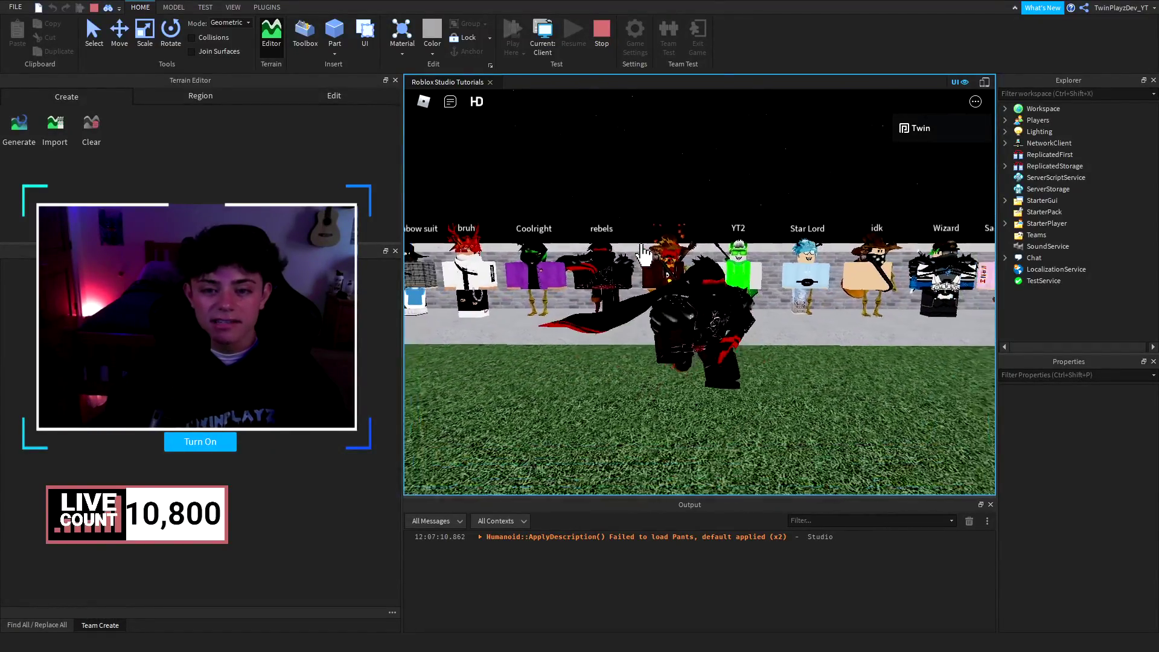
# Step: Walk further along the row past YT2 and try on more of the displayed outfits
pyautogui.press('s')
pyautogui.click(756, 256)
pyautogui.press('w')
pyautogui.press('d')
pyautogui.press('d')
pyautogui.click(739, 235)
pyautogui.click(616, 271)
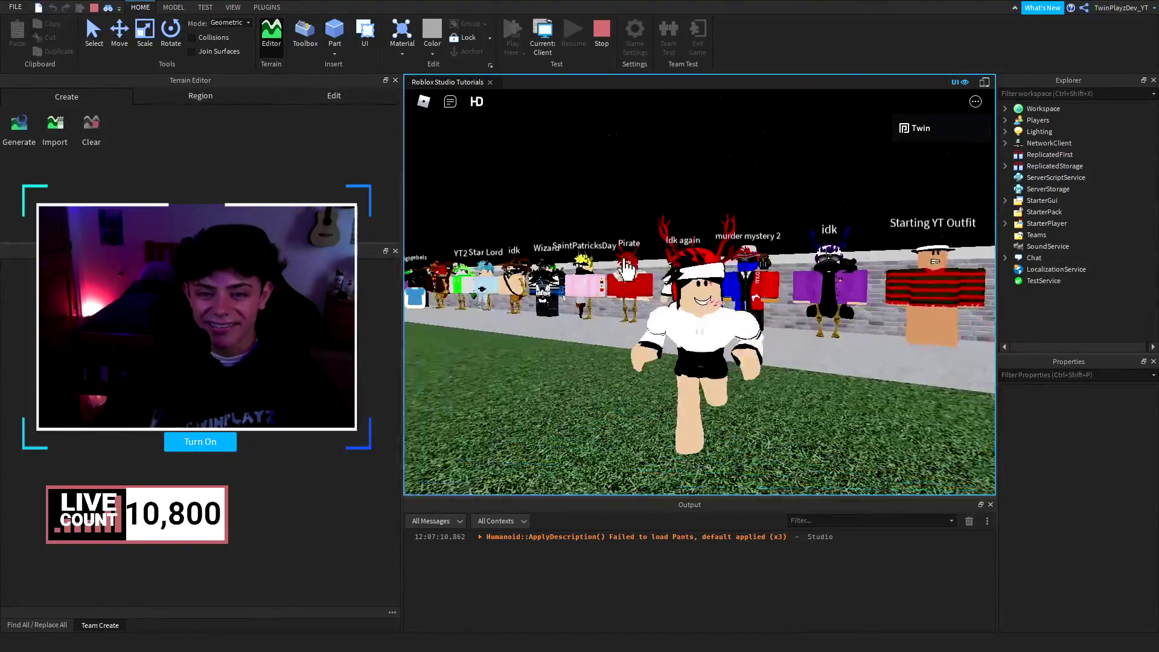
# Step: Put the ninjago outfit on the character and walk to the end of the outfit row
pyautogui.press('d')
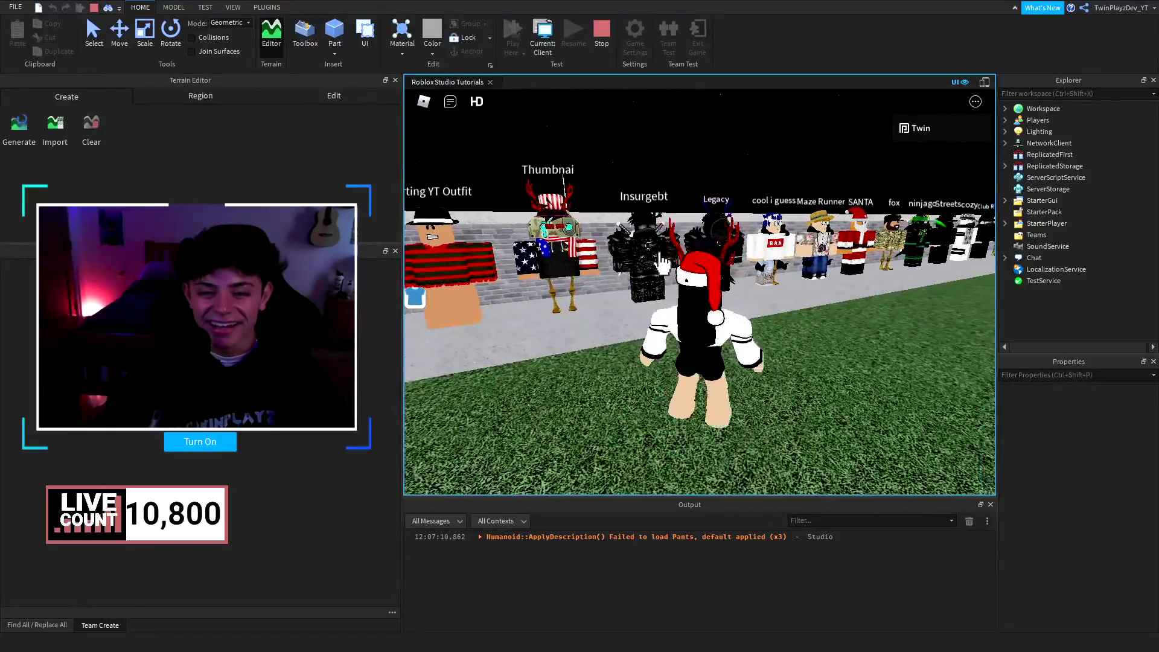
pyautogui.press('d')
pyautogui.press('d')
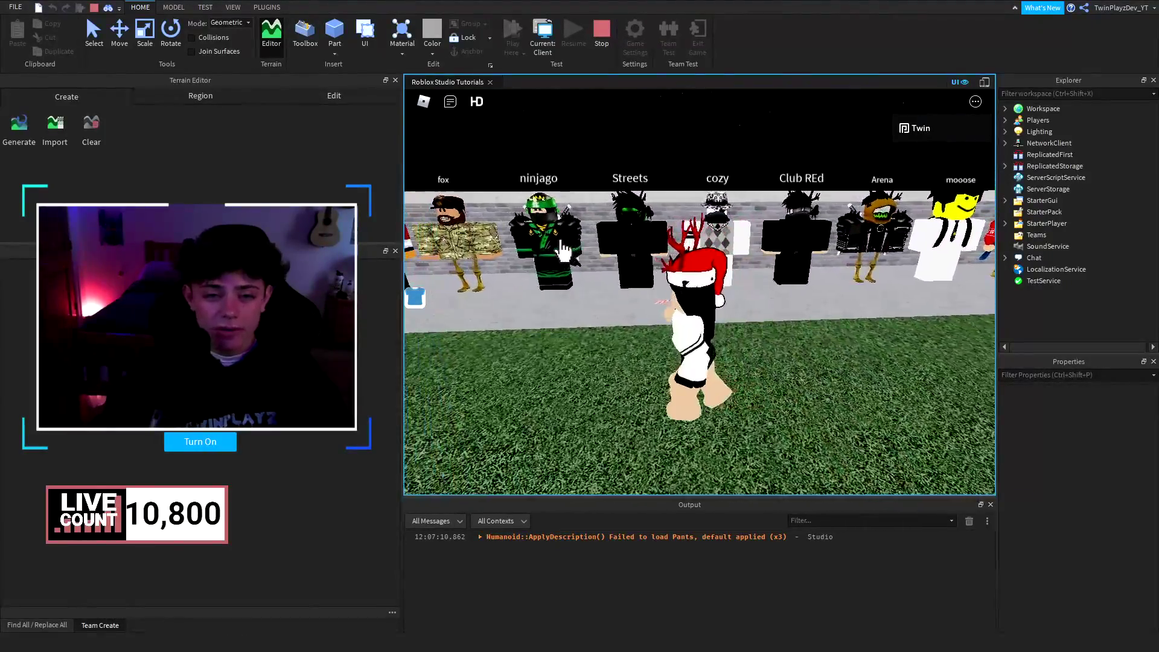
pyautogui.moveTo(615, 263); pyautogui.dragTo(708, 263, button='right')
pyautogui.press('s')
pyautogui.press('w')
pyautogui.scroll(-1, 708, 262)
pyautogui.press('d')
pyautogui.press('d')
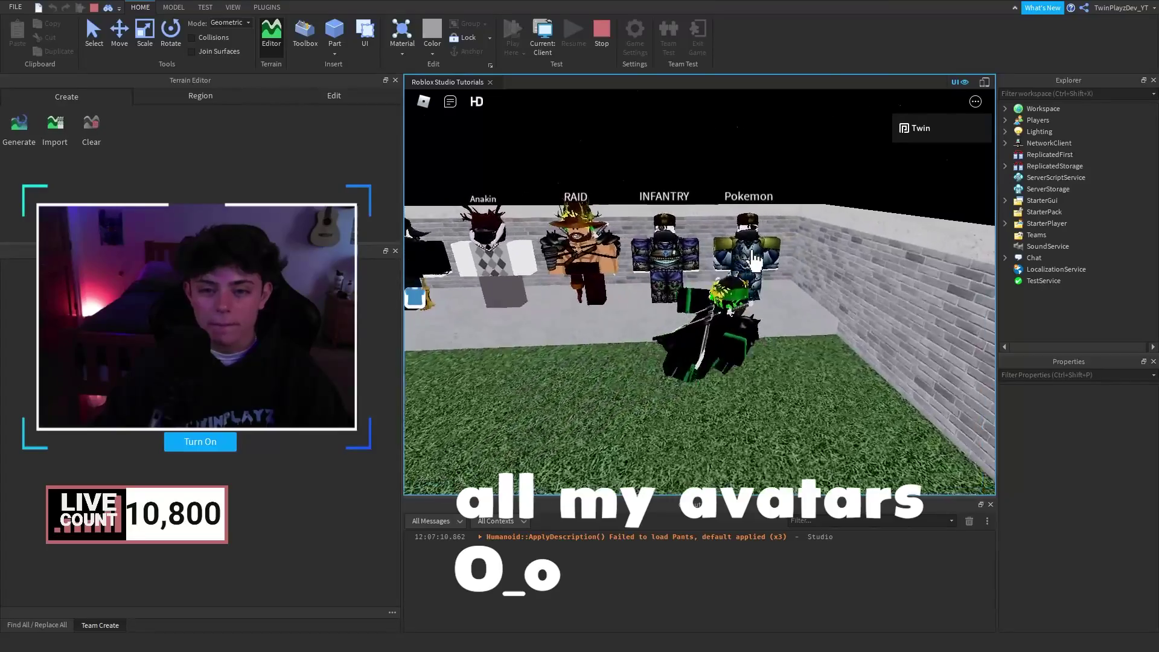
pyautogui.press('s')
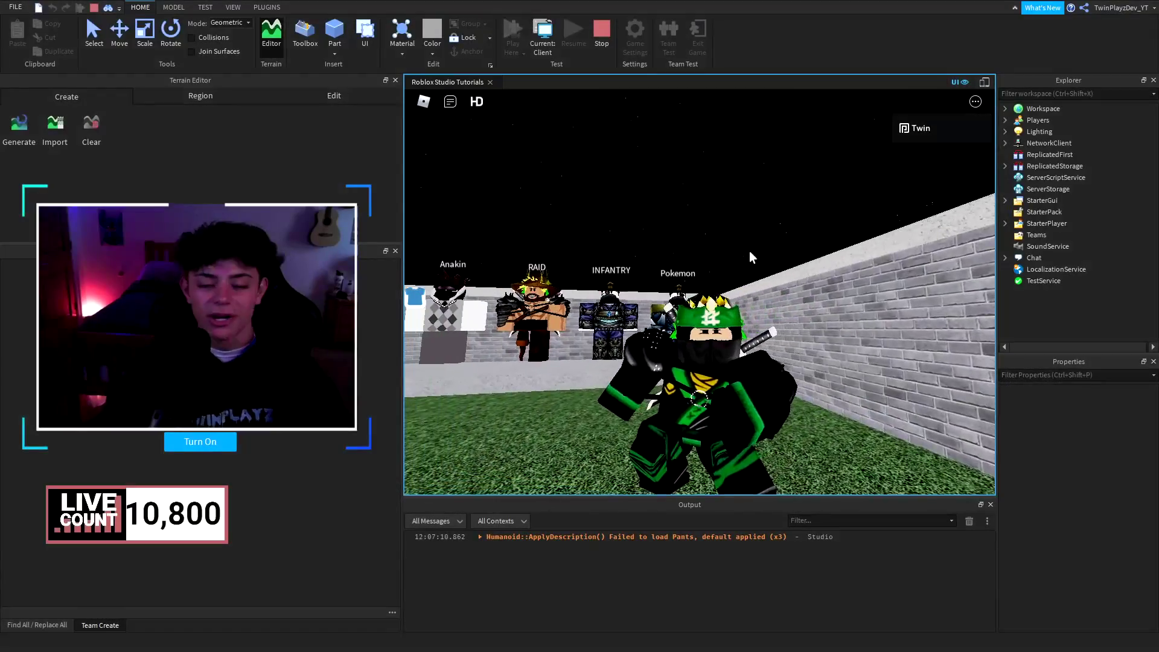
# Step: Head back across the field and request a different player's avatar outfits by username, closing the request form
pyautogui.moveTo(752, 251); pyautogui.dragTo(610, 251, button='right')
pyautogui.press('w')
pyautogui.scroll(-3, 700, 243)
pyautogui.moveTo(700, 244)
pyautogui.mouseDown(button='right')
pyautogui.moveTo(749, 244)
pyautogui.moveTo(754, 226)
pyautogui.moveTo(708, 236)
pyautogui.mouseUp(button='right')
pyautogui.press('w')
pyautogui.scroll(2, 708, 237)
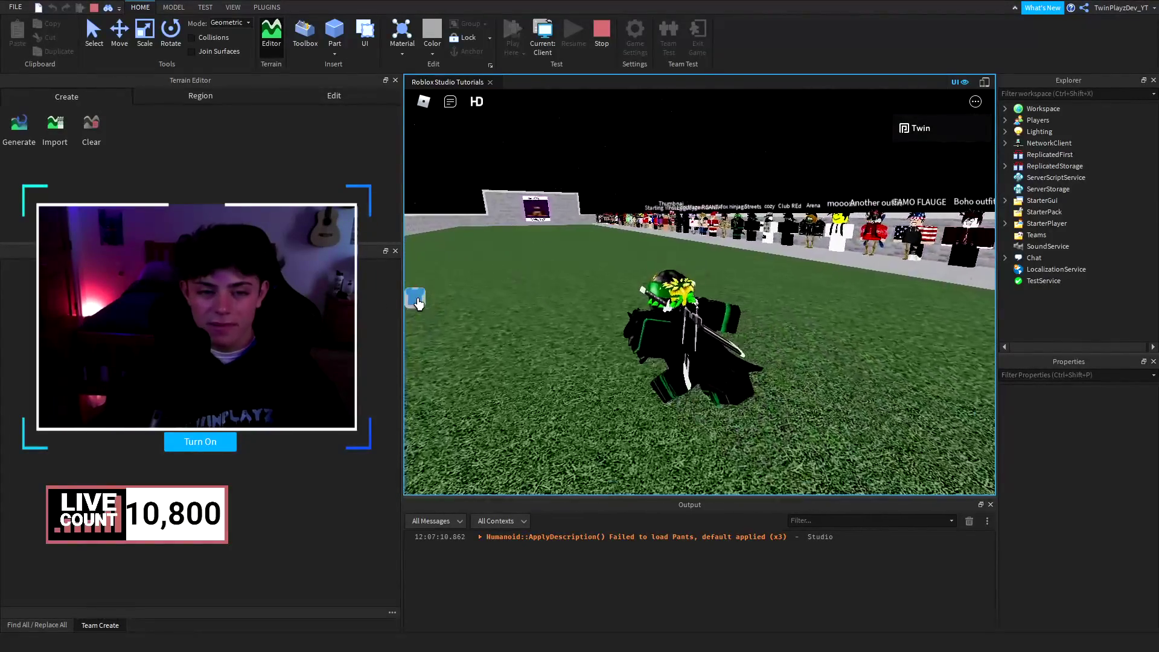
pyautogui.click(419, 300)
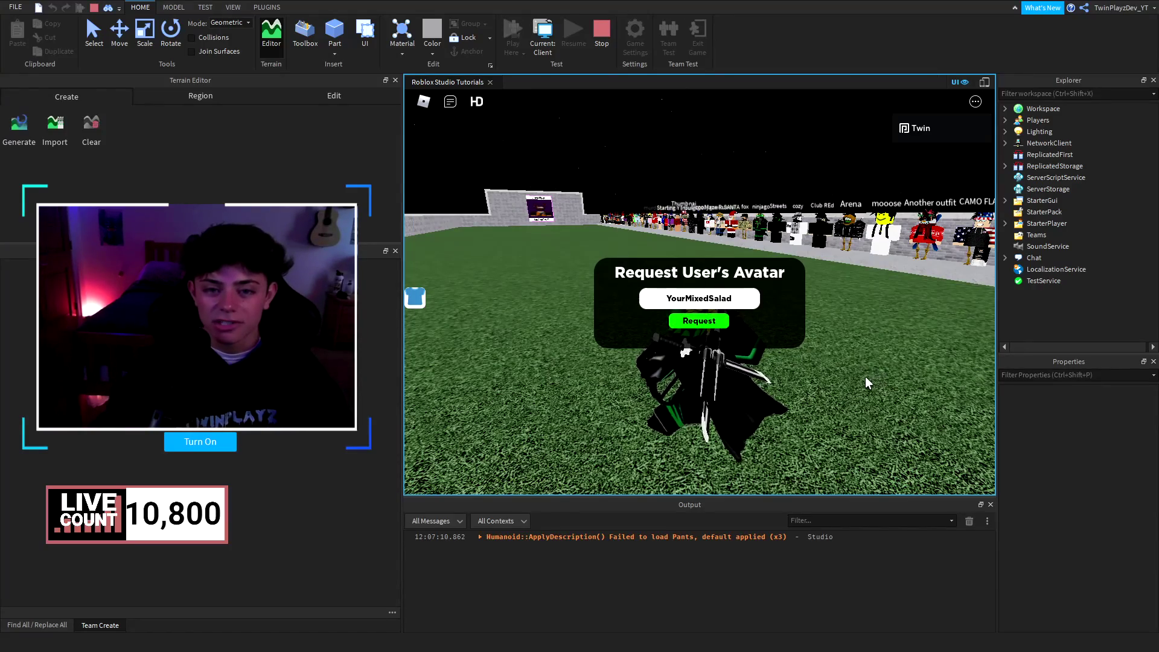
pyautogui.click(416, 300)
# Step: Walk the character toward the Current Player board and the second player's outfits beside it
pyautogui.press('w')
pyautogui.moveTo(653, 261); pyautogui.dragTo(645, 262, button='right')
pyautogui.press('w')
pyautogui.moveTo(676, 190); pyautogui.dragTo(720, 178, button='right')
pyautogui.press('w')
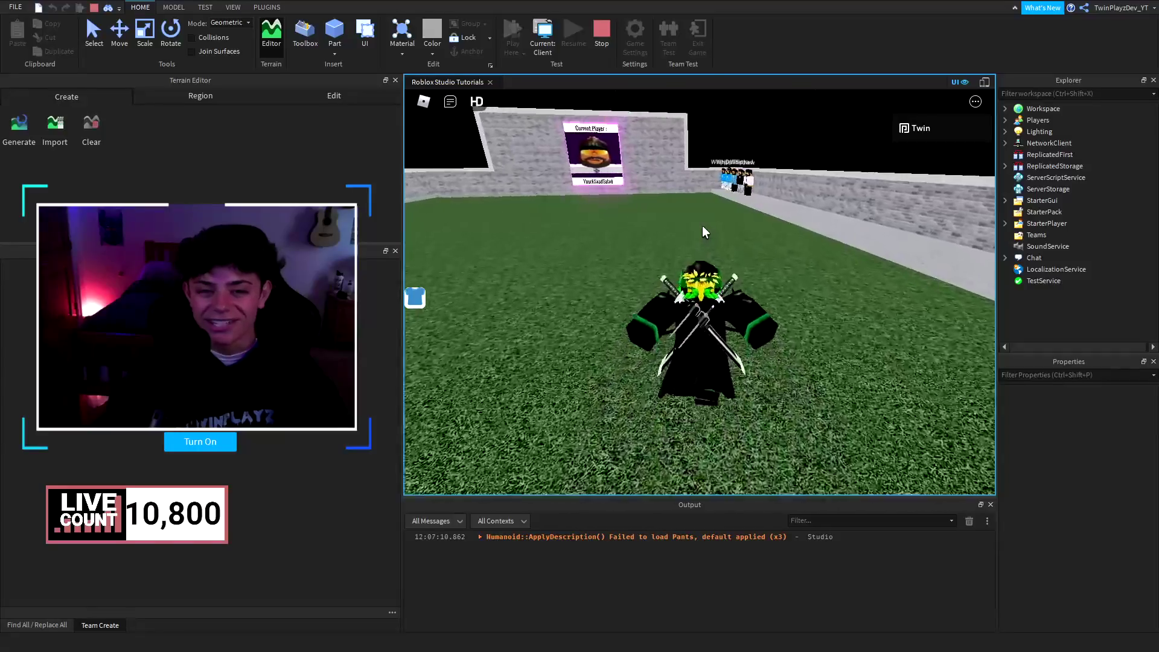
pyautogui.press('s')
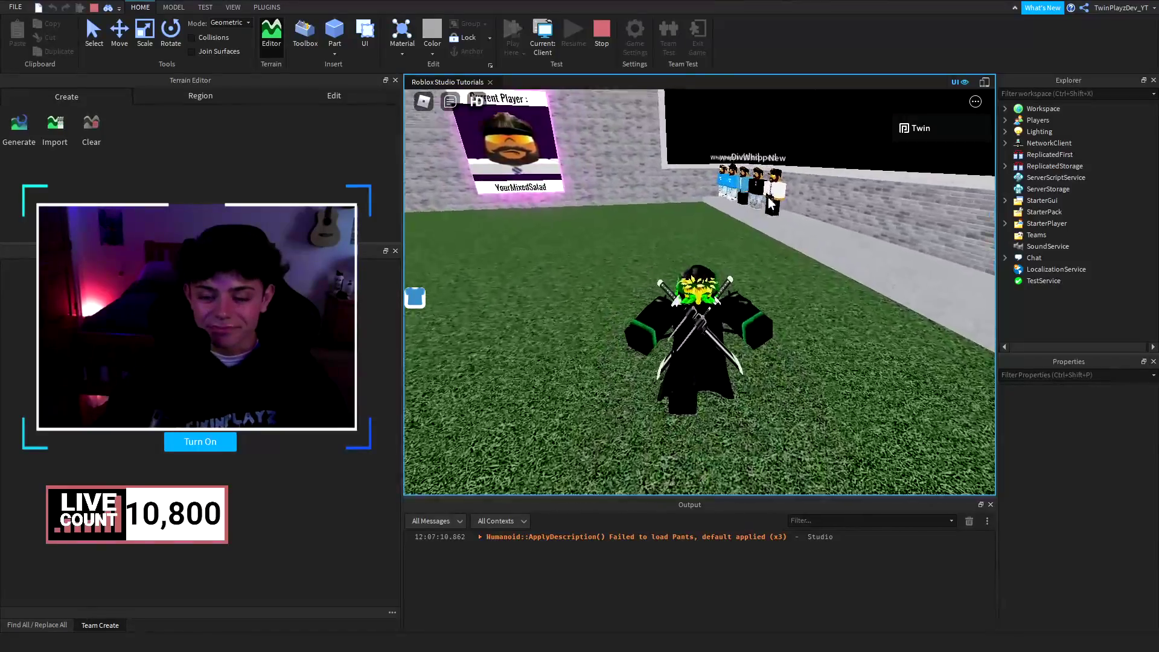
pyautogui.press('w')
# Step: Try on the second player's outfits, including a Whipped Squad one, and finish with the Divided outfit
pyautogui.click(770, 202)
pyautogui.moveTo(769, 202); pyautogui.dragTo(782, 213, button='right')
pyautogui.press('s')
pyautogui.press('a')
pyautogui.click(611, 282)
pyautogui.press('w')
pyautogui.press('a')
pyautogui.press('s')
pyautogui.press('w')
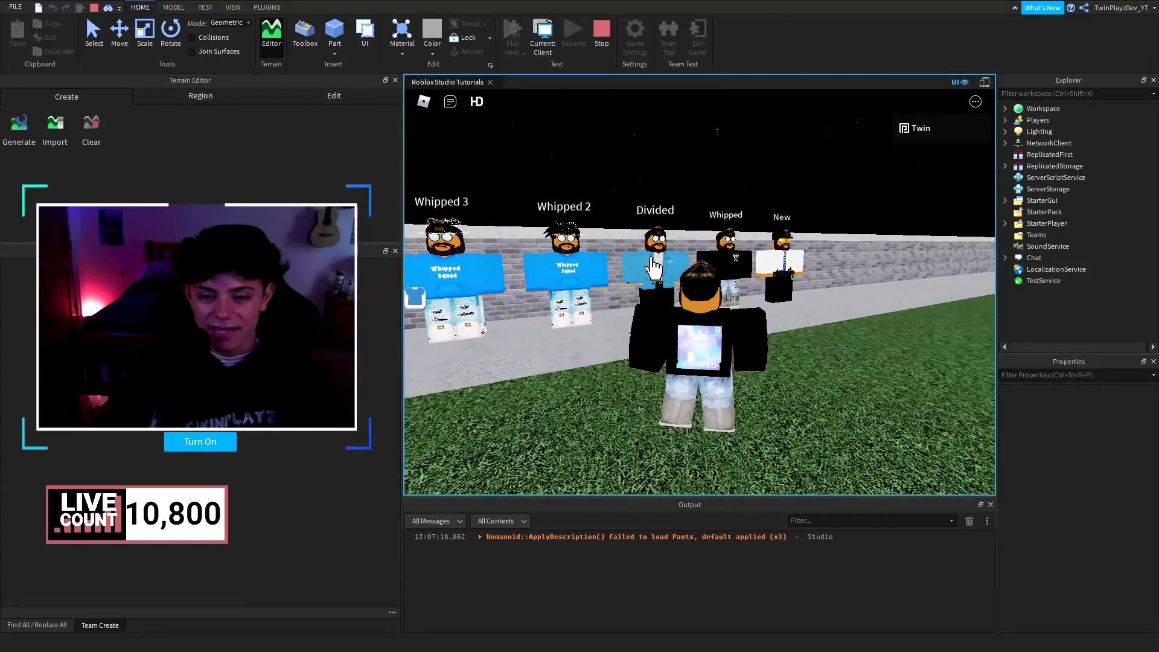
pyautogui.press('s')
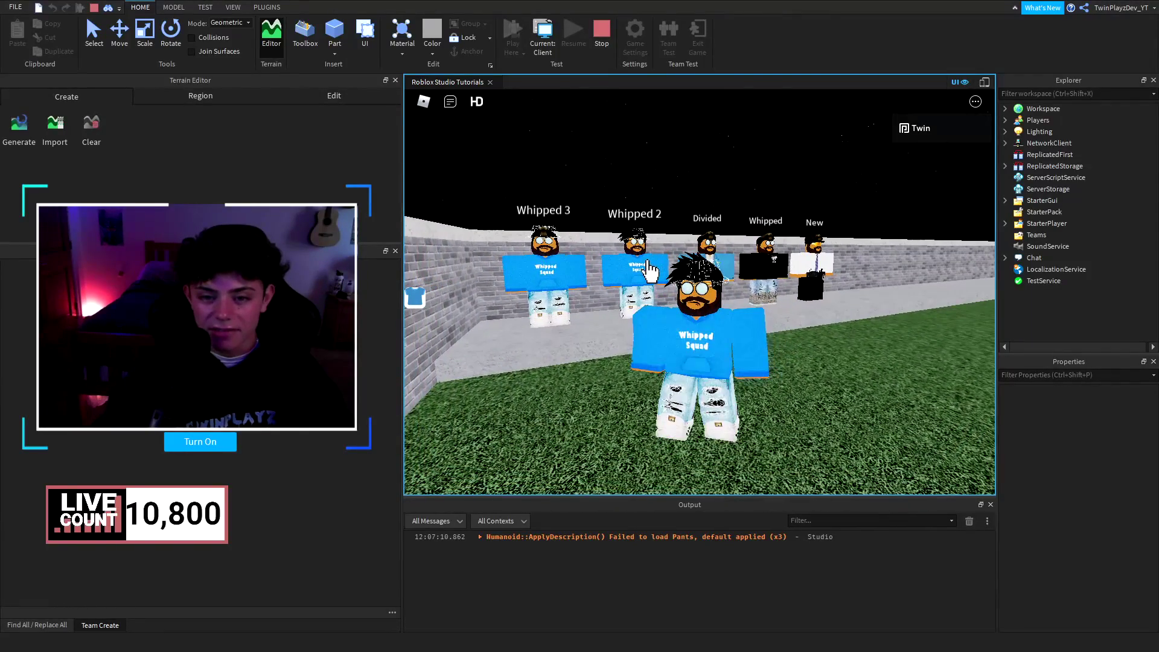
pyautogui.press('d')
pyautogui.press('a')
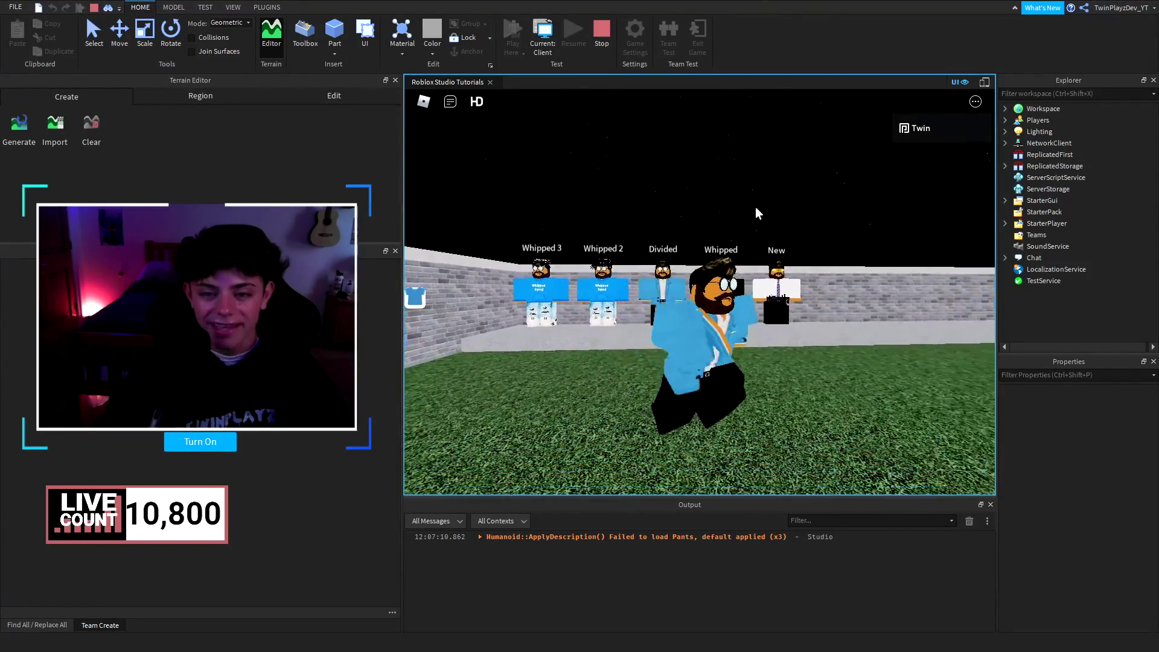
# Step: View the character in the Divided outfit in front of the Current Player board
pyautogui.press('s')
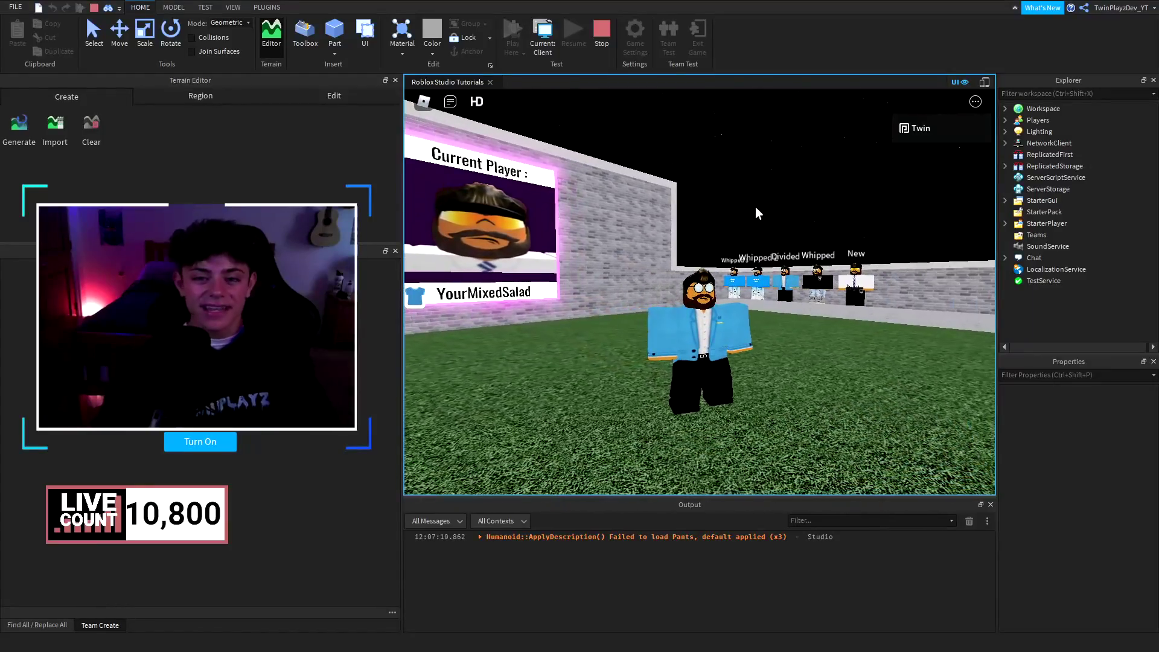
pyautogui.press('s')
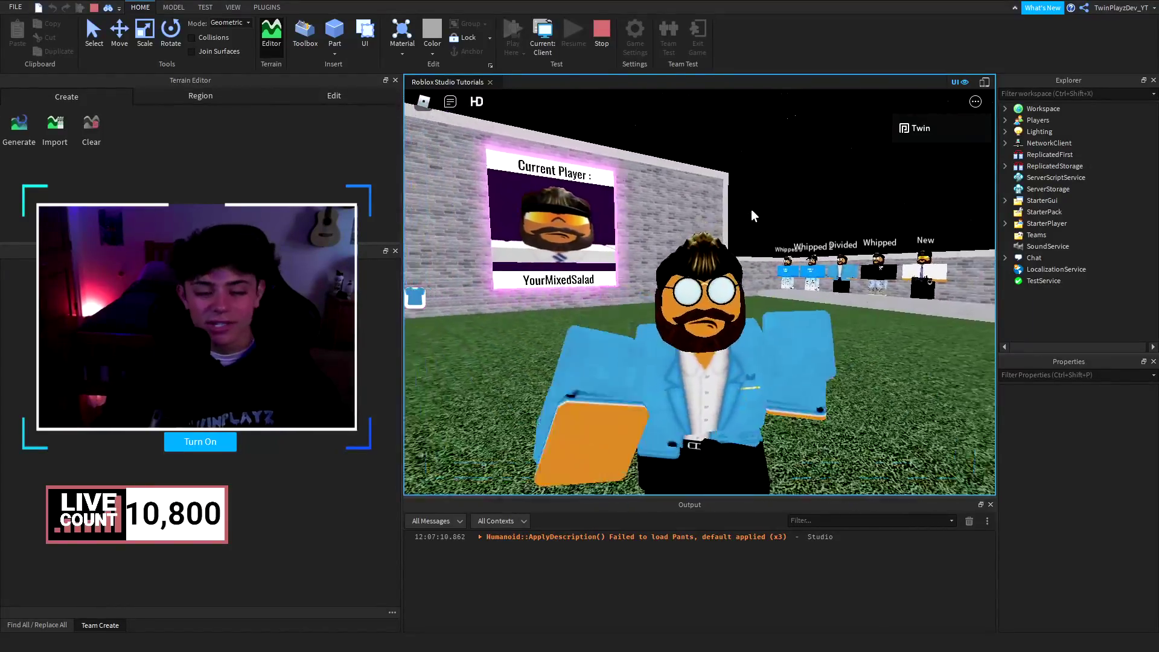
pyautogui.press('s')
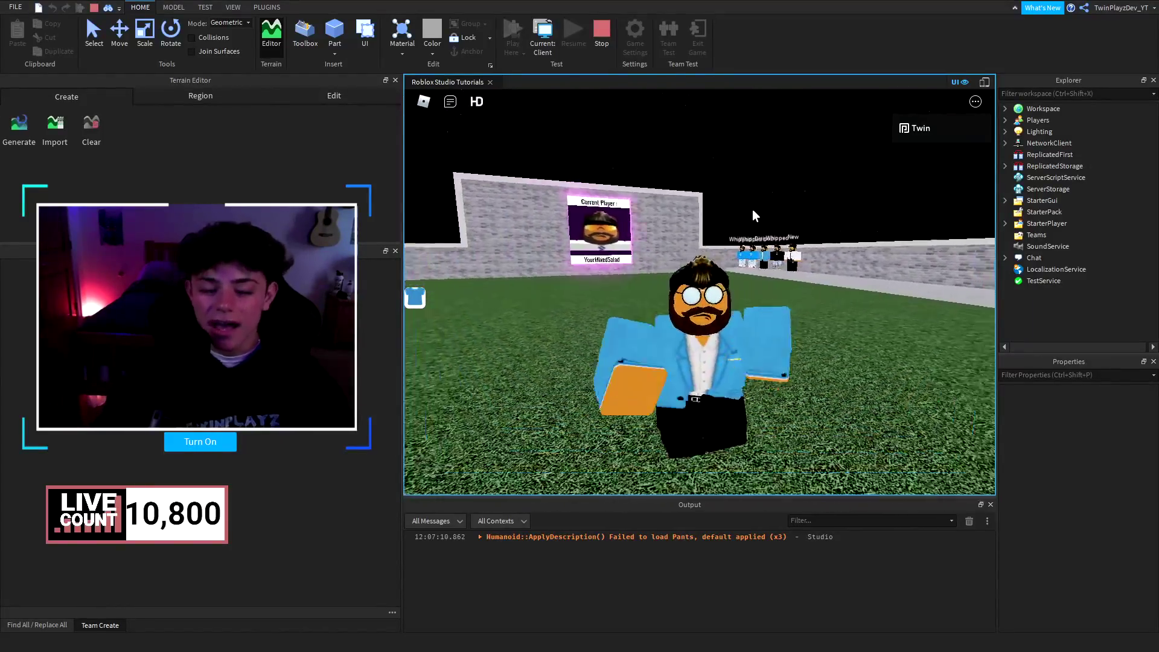
pyautogui.press('w')
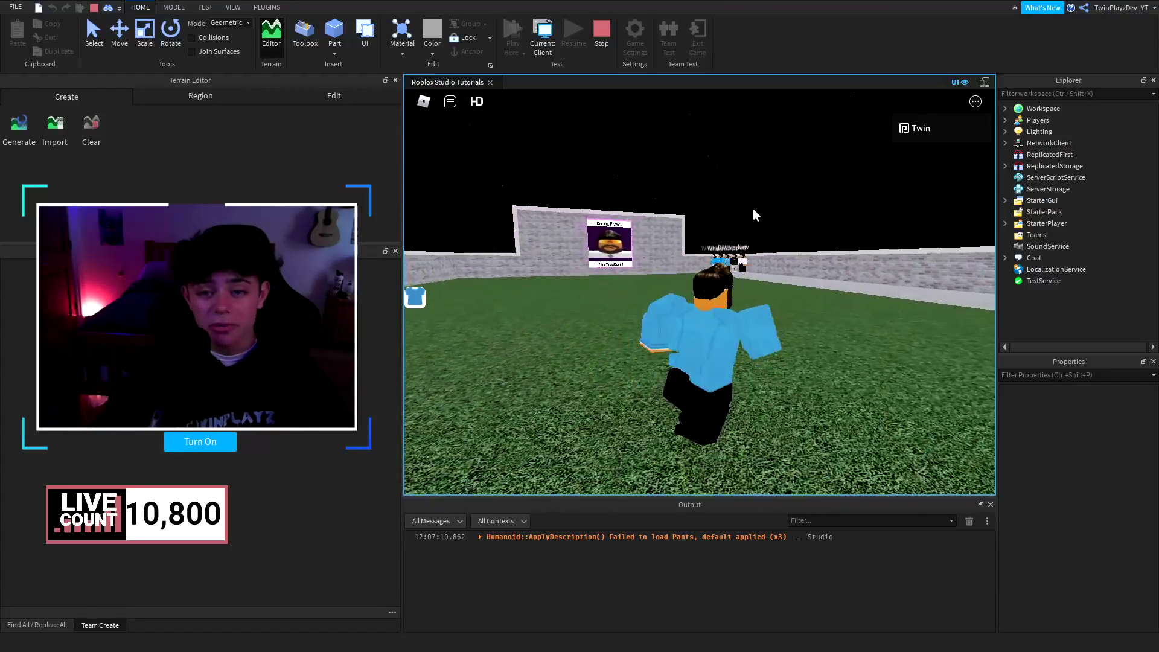
pyautogui.press('s')
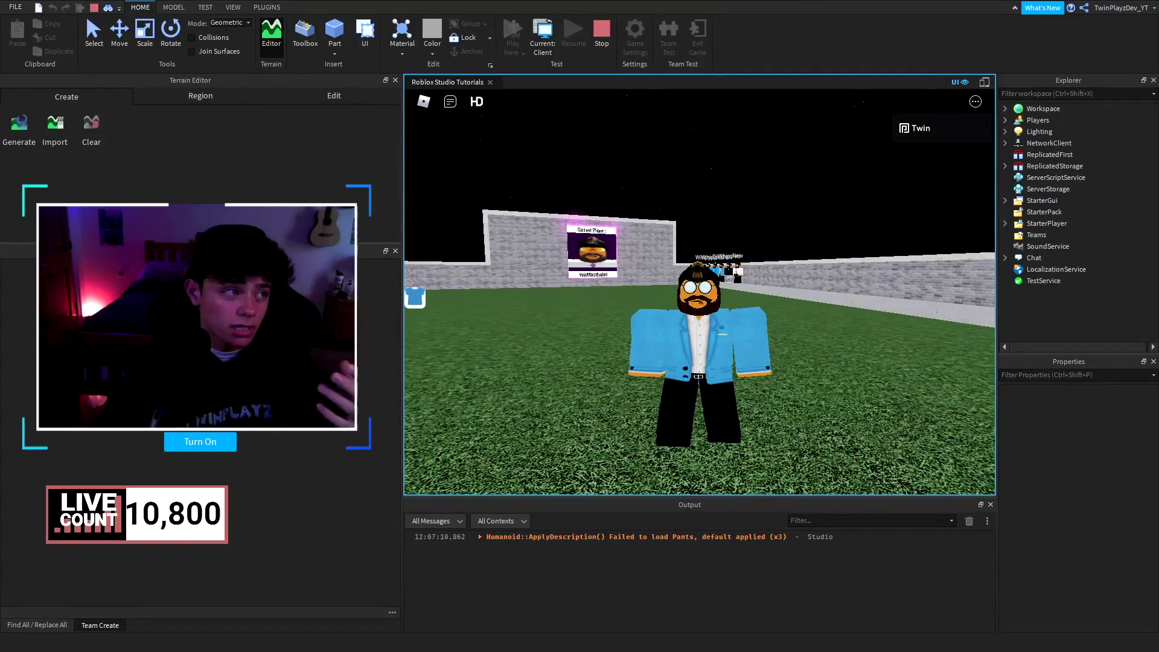
# Step: Switch to the browser window with the "Avatar Outfits Loader Open-Sourced!" post on the Roblox developer forum
pyautogui.moveTo(433, 127); pyautogui.dragTo(762, 107)
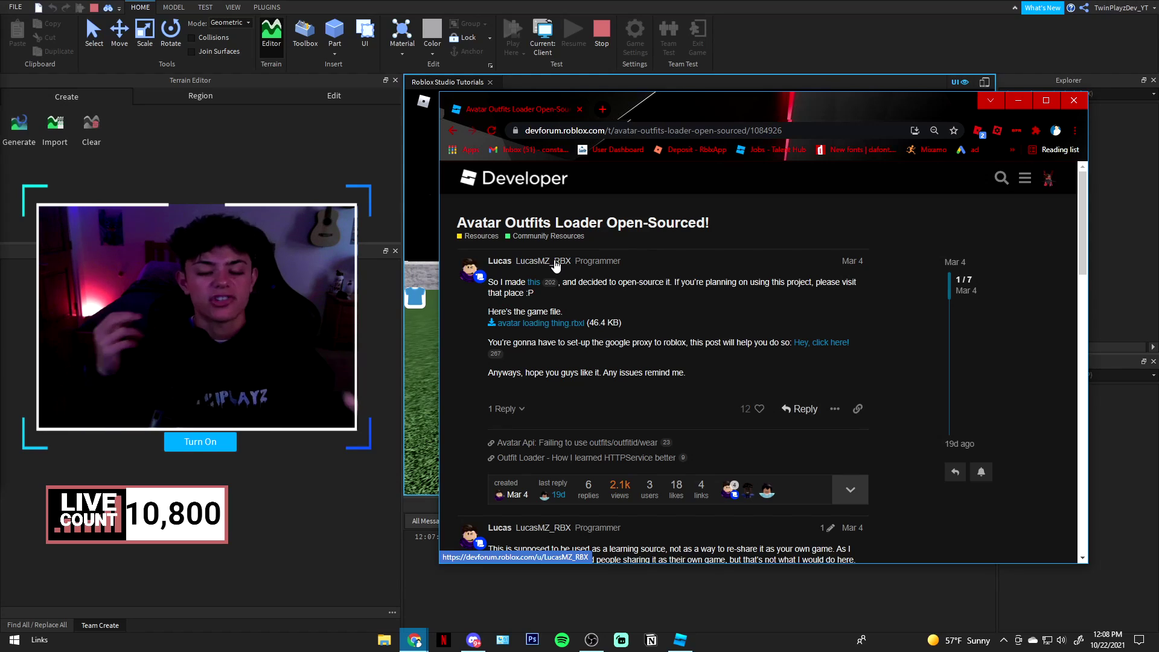
# Step: Skim the open-sourced outfit loader post and move the browser window away to return to the Roblox Studio playtest
pyautogui.scroll(-1, 676, 409)
pyautogui.scroll(1, 530, 309)
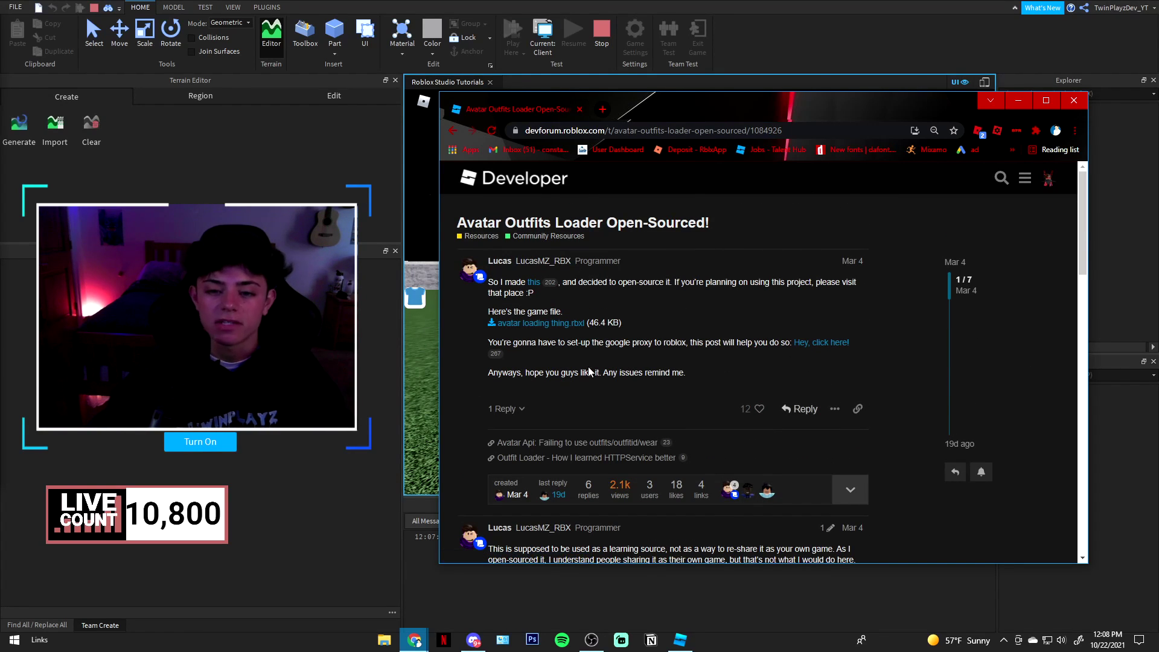
pyautogui.moveTo(522, 112); pyautogui.dragTo(0, 181)
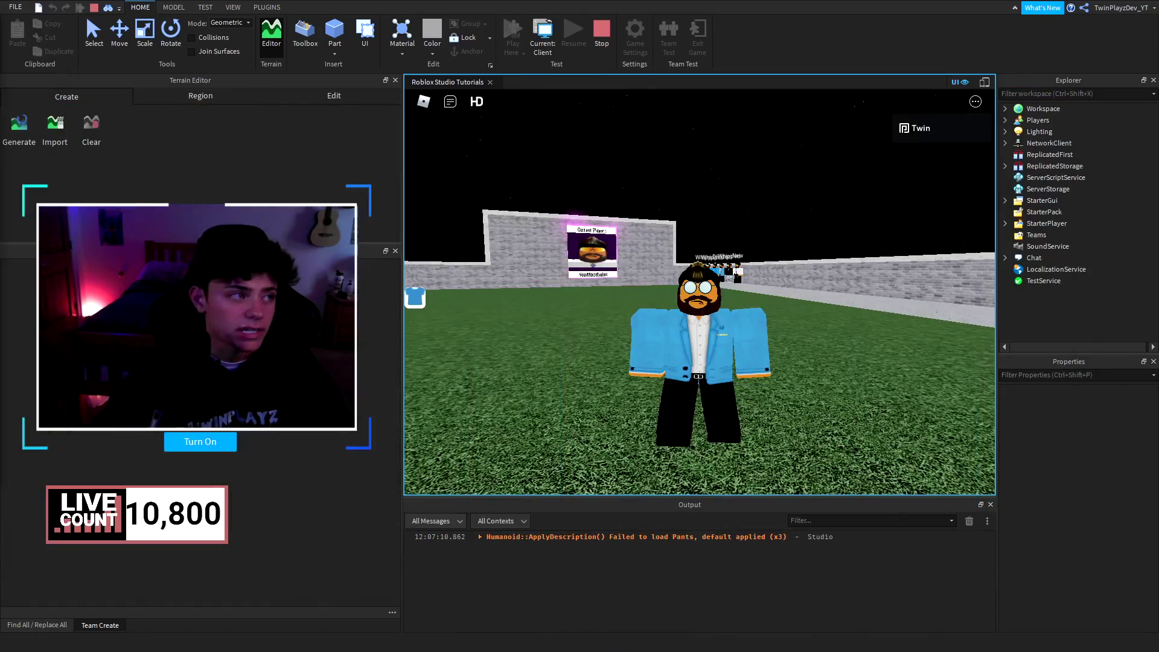
pyautogui.press('w')
pyautogui.scroll(2, 750, 256)
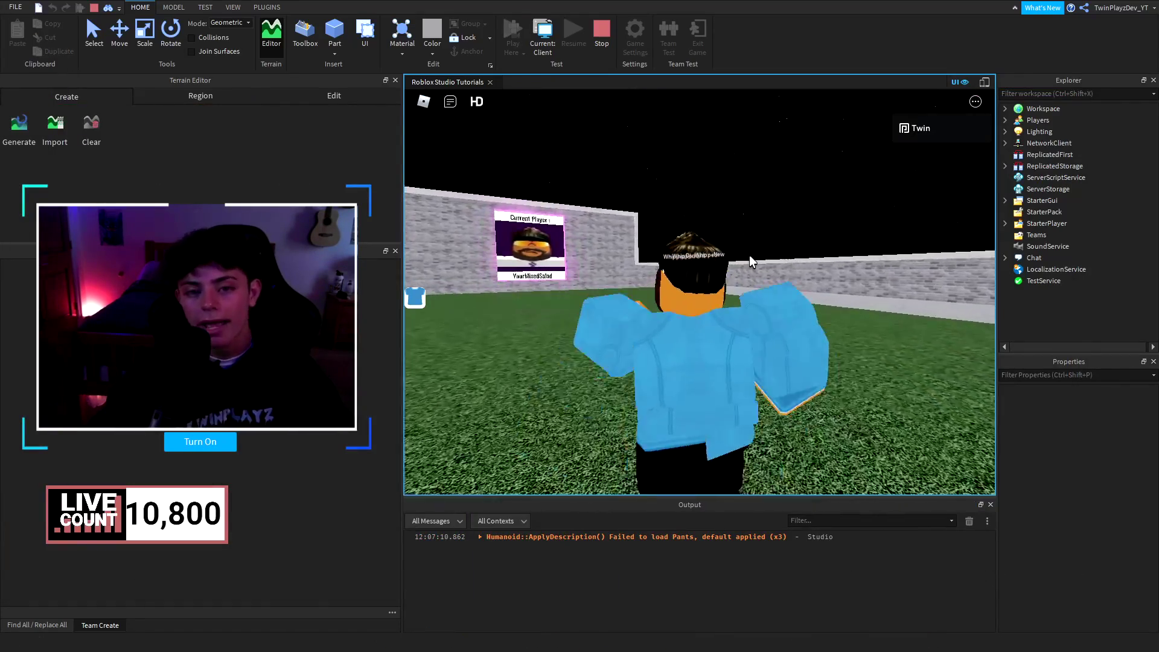
pyautogui.scroll(-2, 749, 255)
pyautogui.press('s')
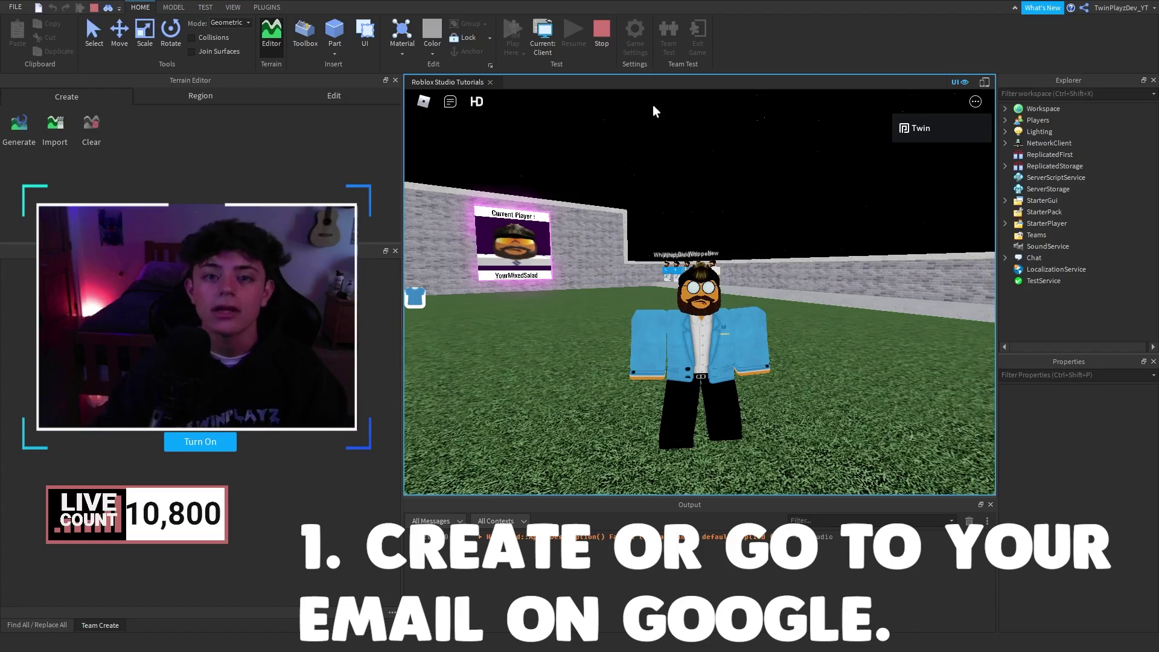
pyautogui.moveTo(653, 104); pyautogui.dragTo(666, 123, button='right')
pyautogui.press('w')
pyautogui.press('s')
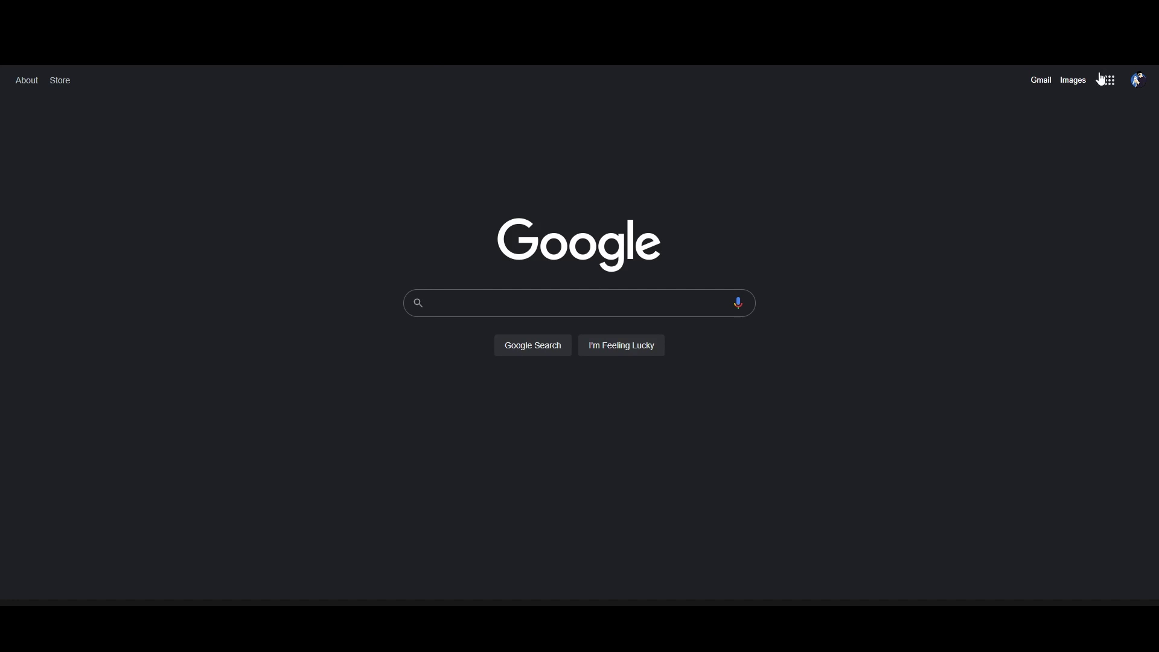
# Step: Open Google Drive from the list of Google apps on the Google home page
pyautogui.click(1136, 80)
pyautogui.click(1136, 80)
pyautogui.click(1110, 83)
pyautogui.scroll(-8, 1066, 249)
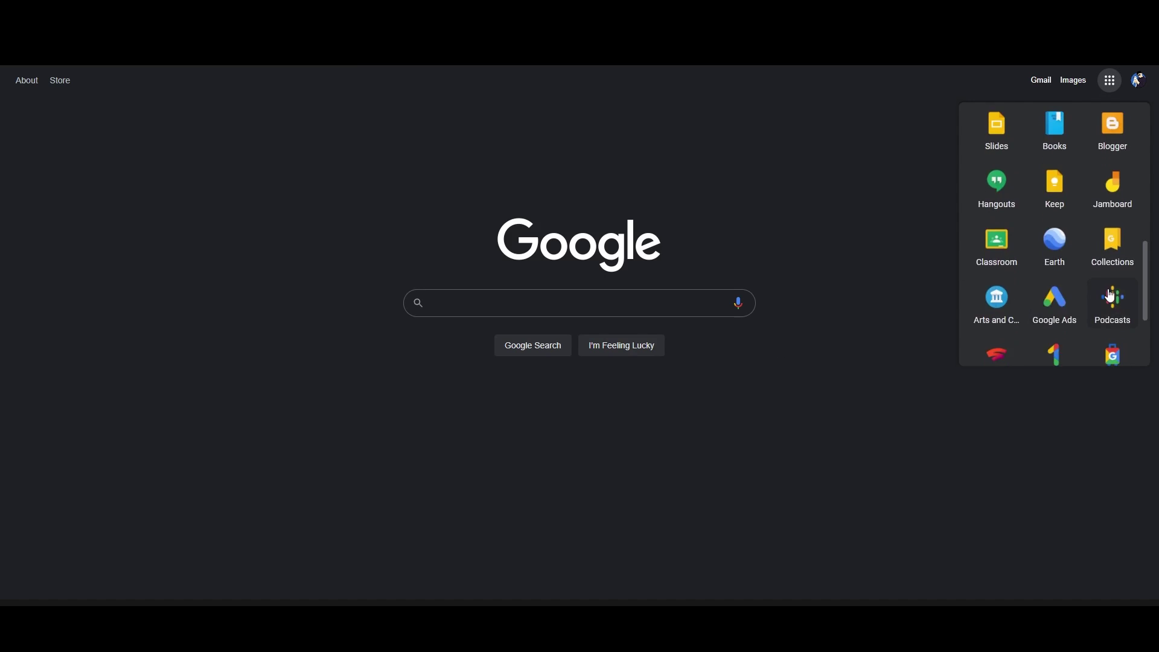
pyautogui.scroll(8, 1078, 261)
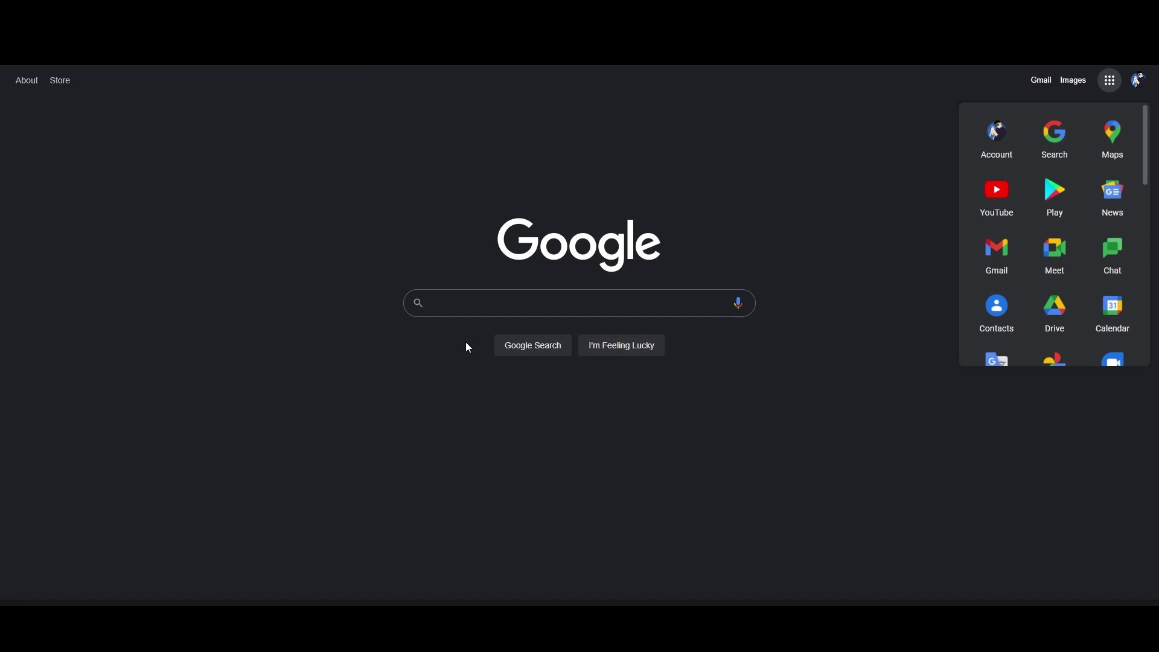
pyautogui.scroll(-5, 1072, 341)
pyautogui.scroll(5, 1072, 332)
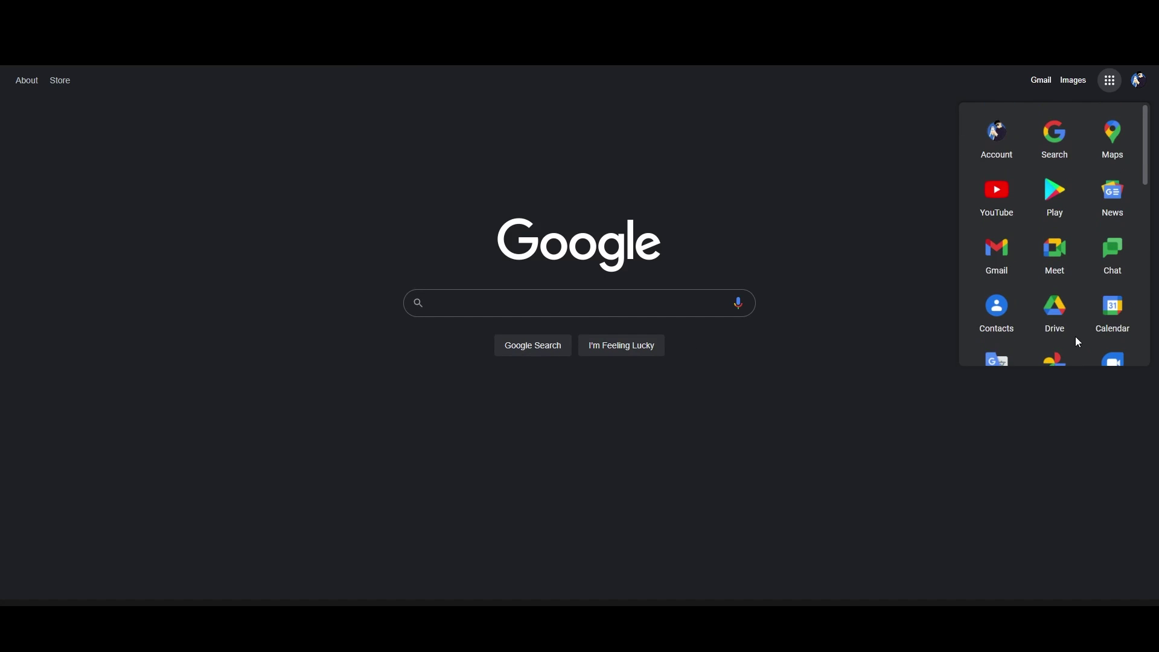
pyautogui.click(1046, 314)
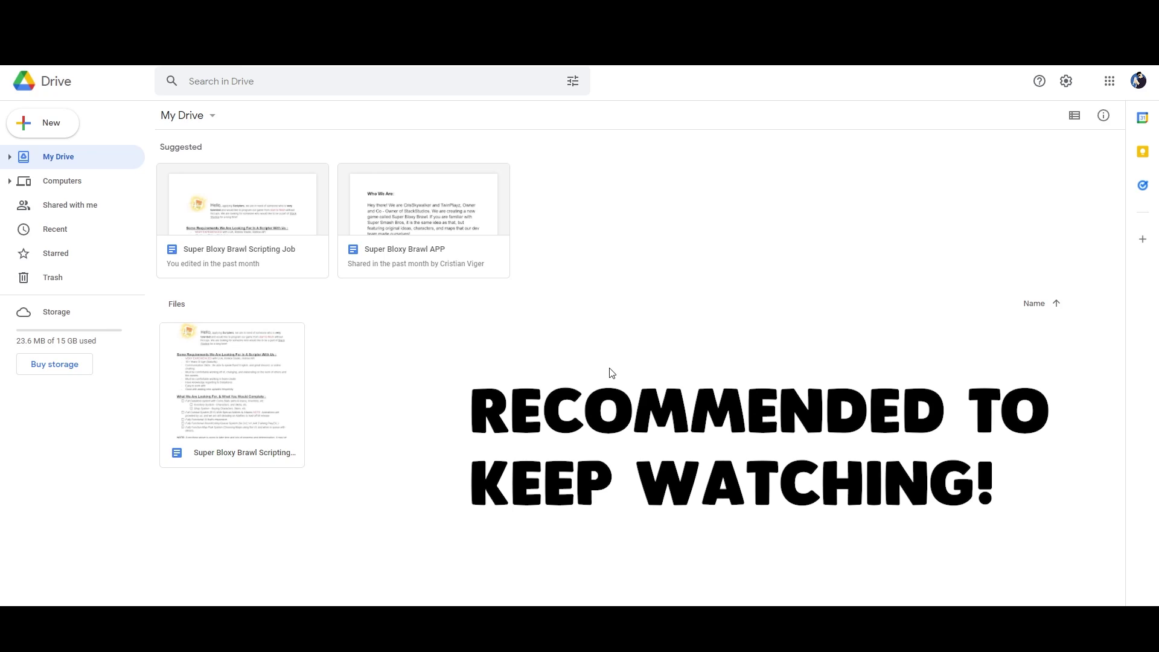
# Step: Open the Google Workspace Marketplace for connecting more apps to Drive and search it for "google apps script"
pyautogui.click(46, 130)
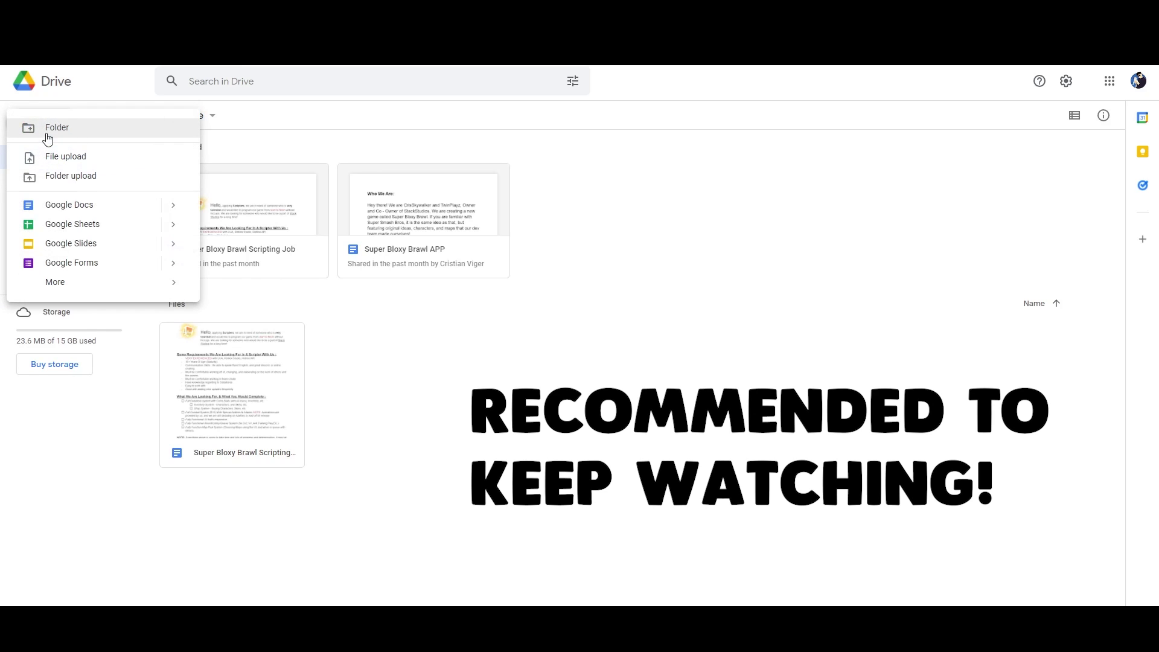
pyautogui.moveTo(126, 281)
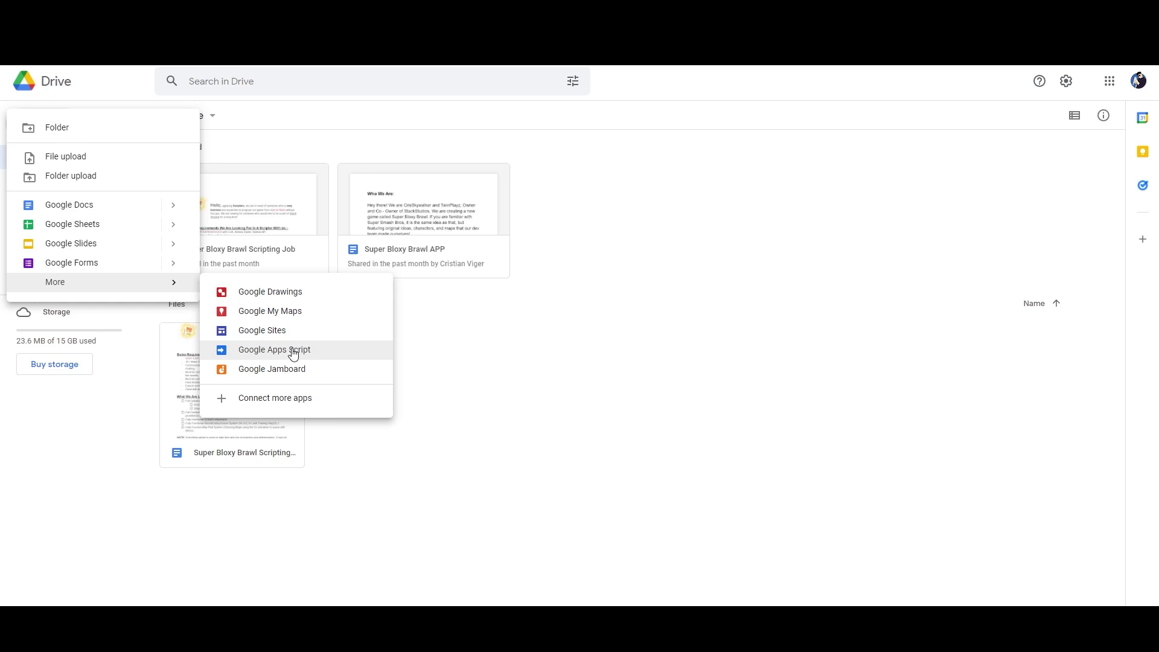
pyautogui.click(276, 398)
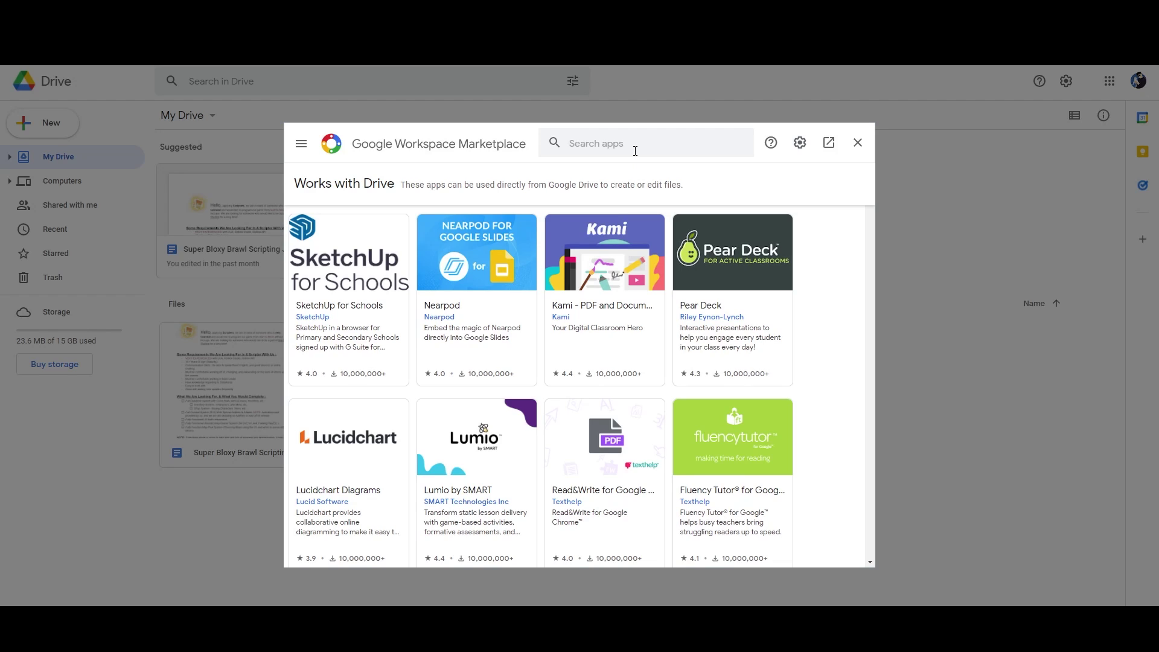
pyautogui.click(574, 143)
pyautogui.write('go')
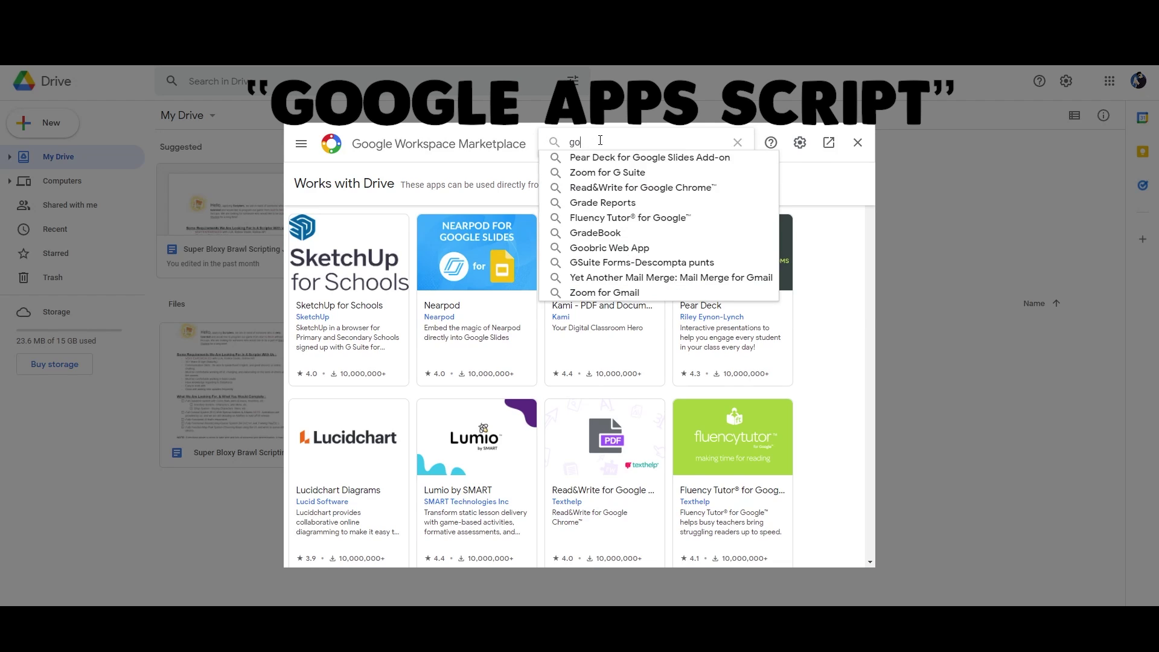
pyautogui.write('ogle apps script')
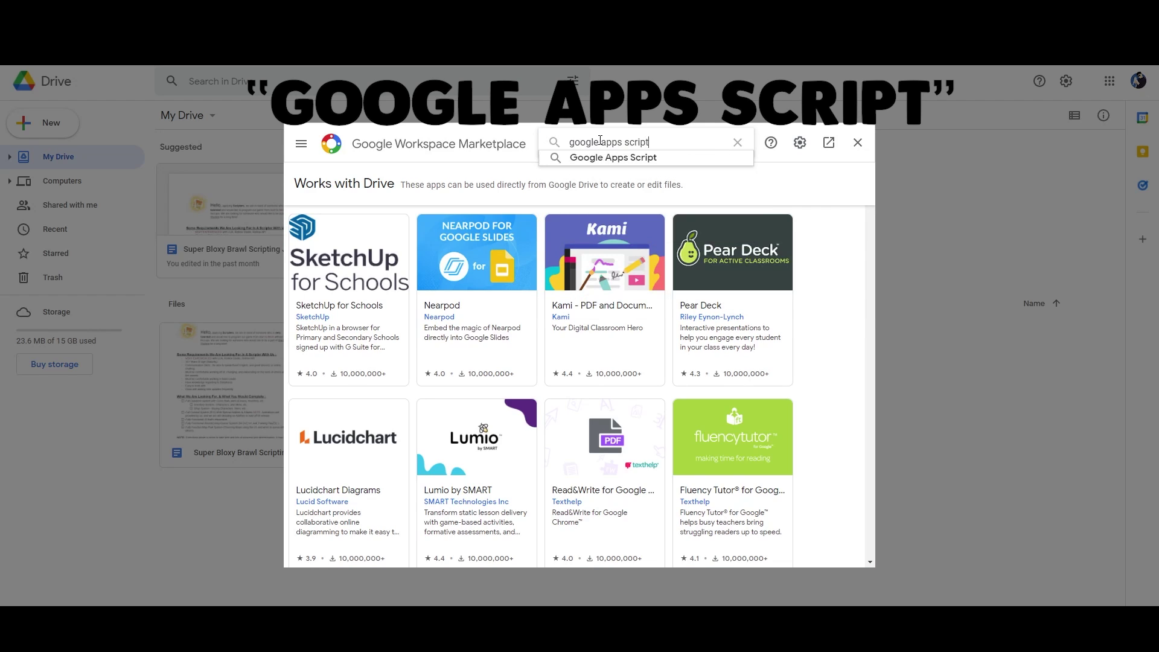
pyautogui.press('Return')
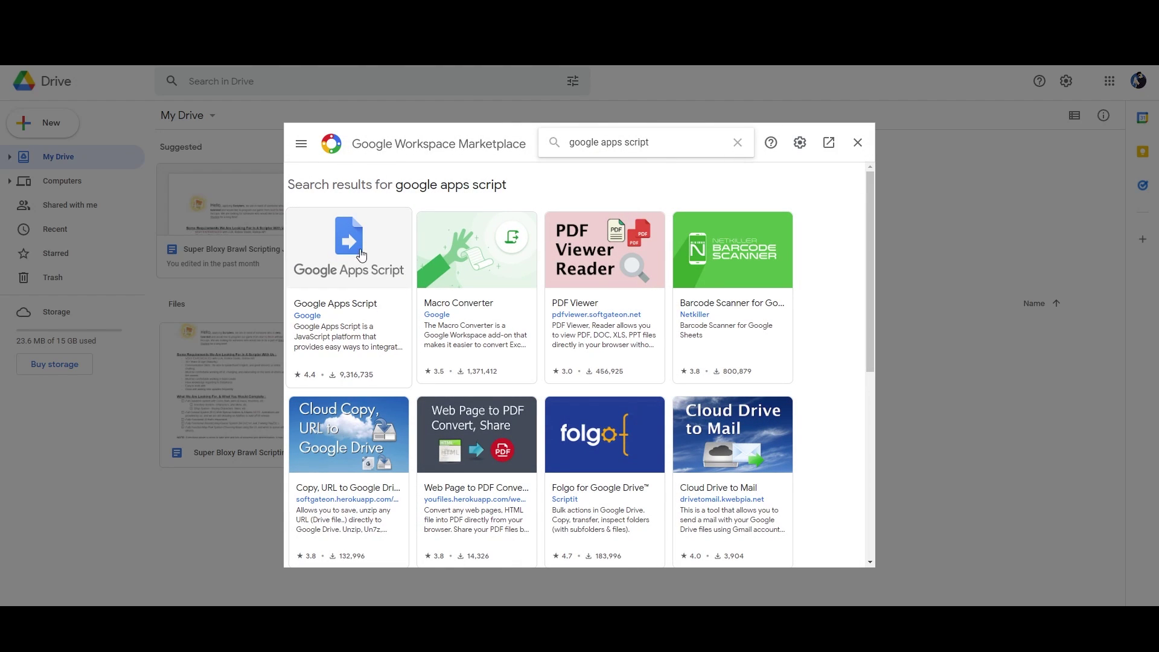
# Step: Install Google Apps Script with the signed-in account, keep it as the default app for its files, and close the Marketplace
pyautogui.click(362, 275)
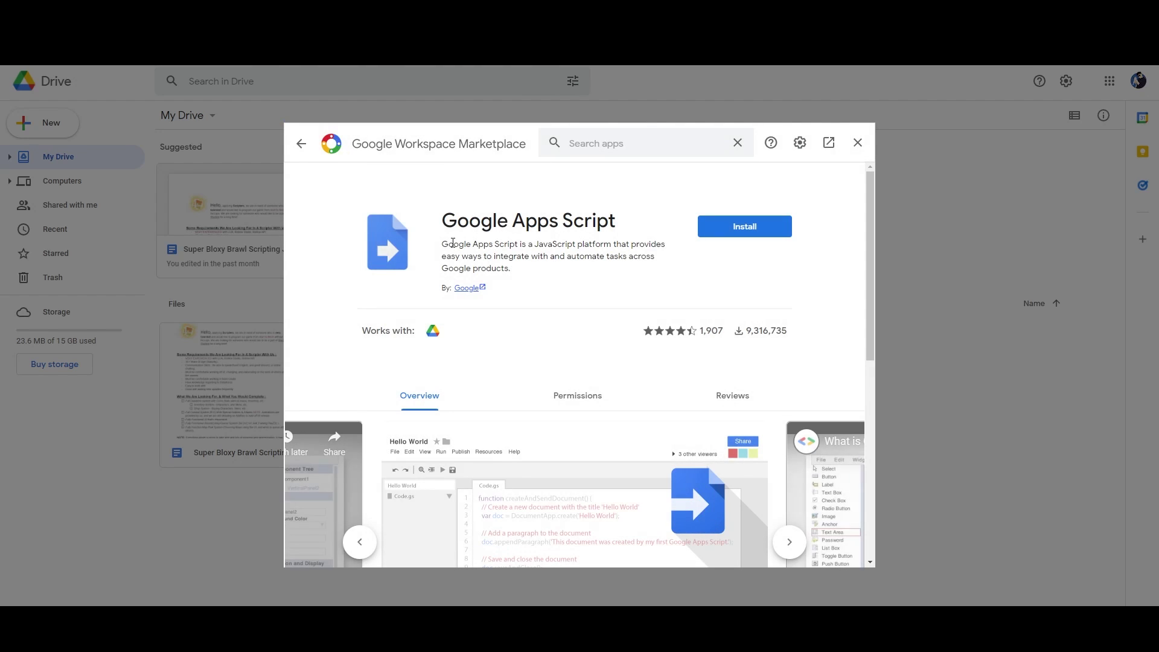
pyautogui.click(751, 235)
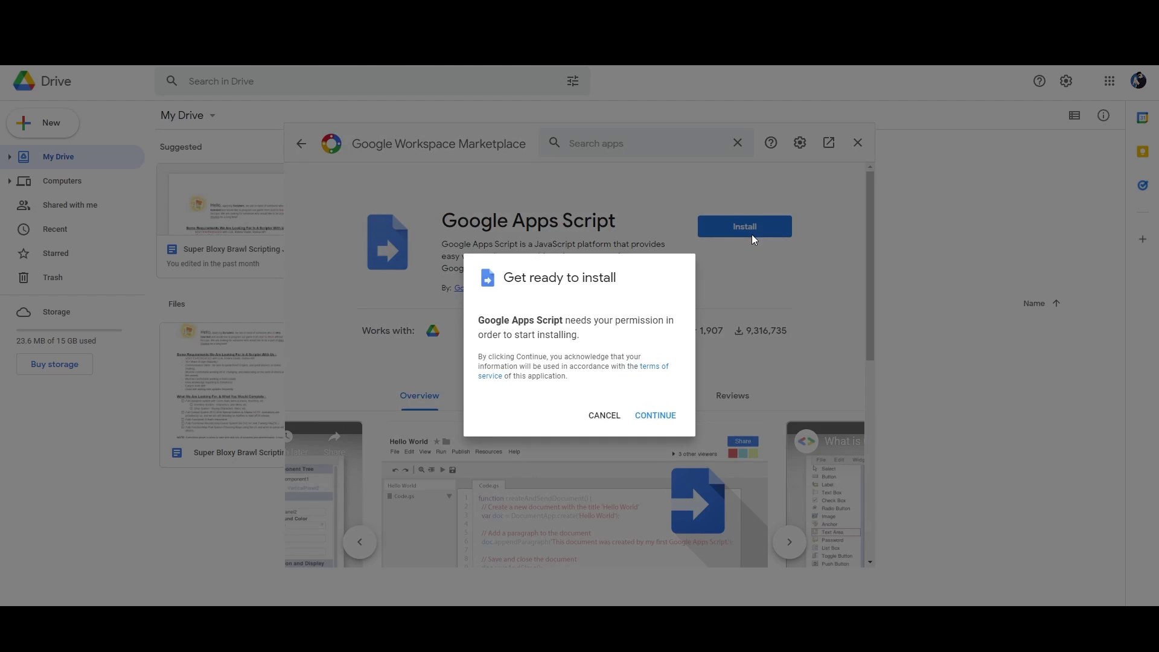
pyautogui.click(657, 417)
pyautogui.click(553, 332)
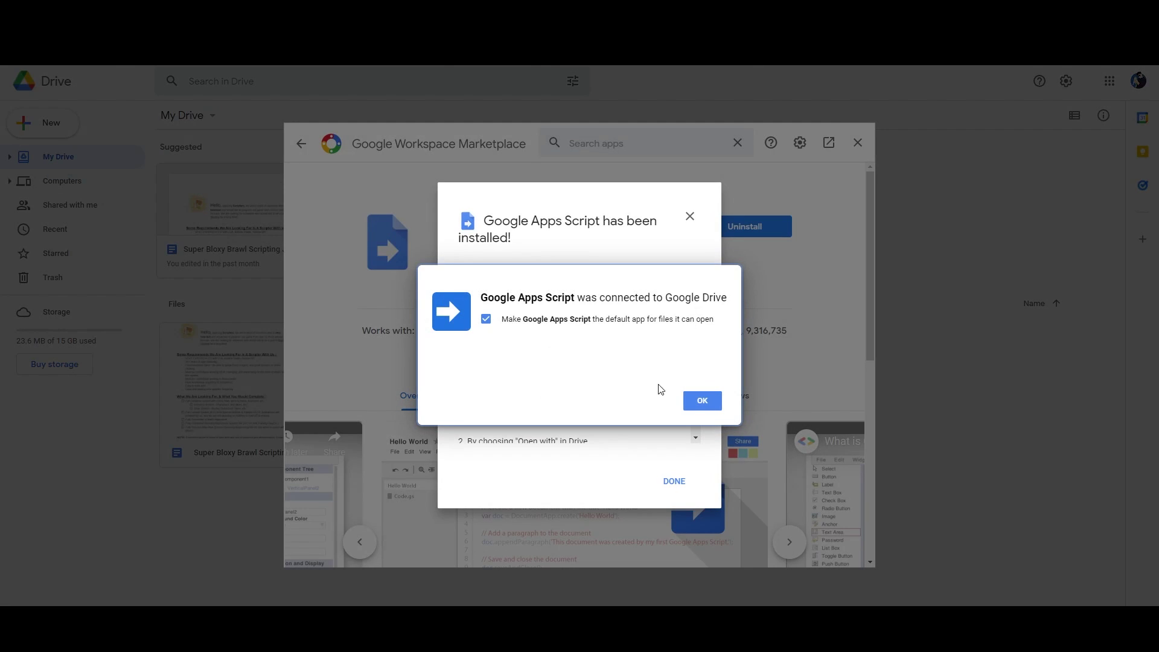
pyautogui.click(701, 401)
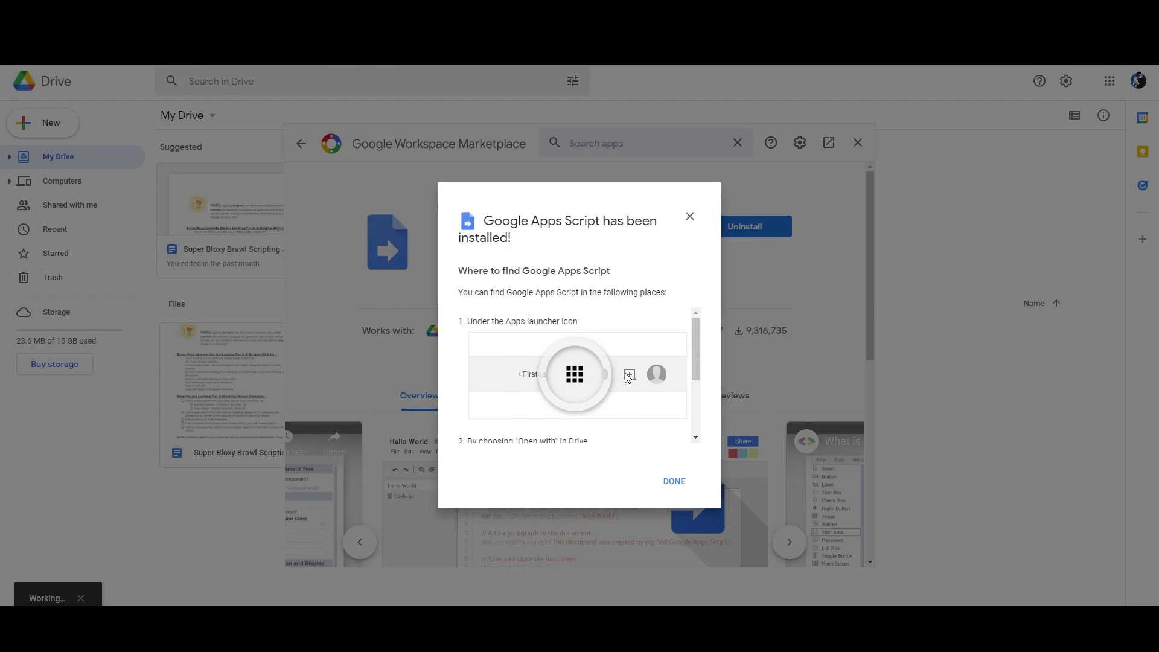
pyautogui.click(675, 482)
pyautogui.click(858, 143)
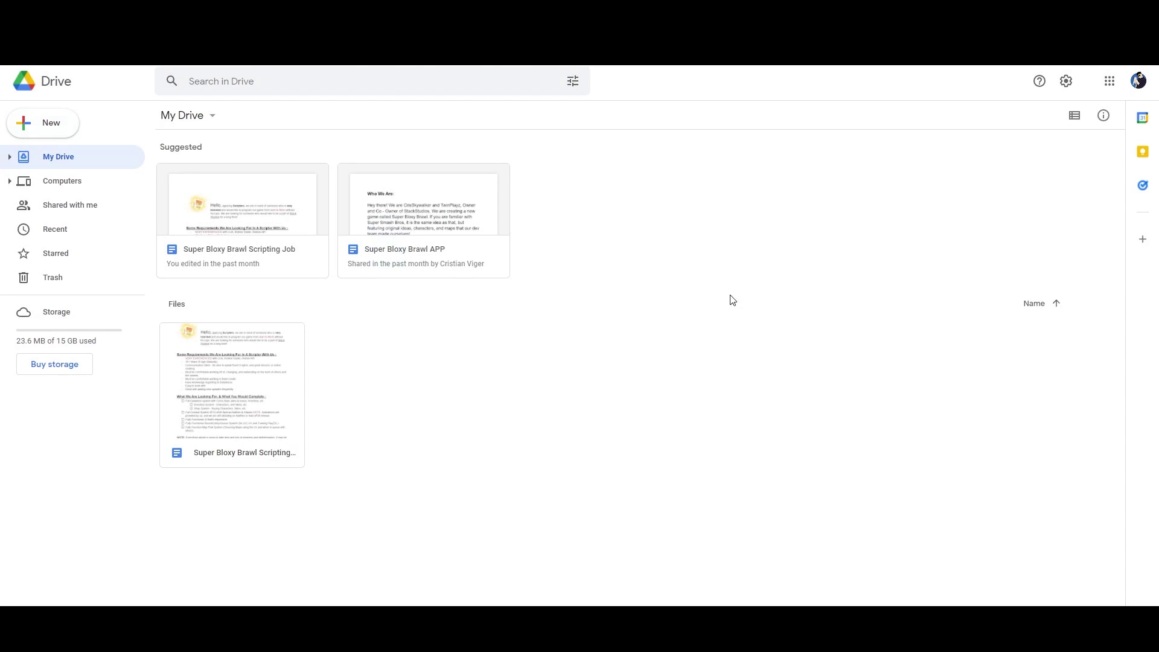
# Step: Create a new Google Apps Script project in My Drive
pyautogui.click(68, 131)
pyautogui.moveTo(157, 284)
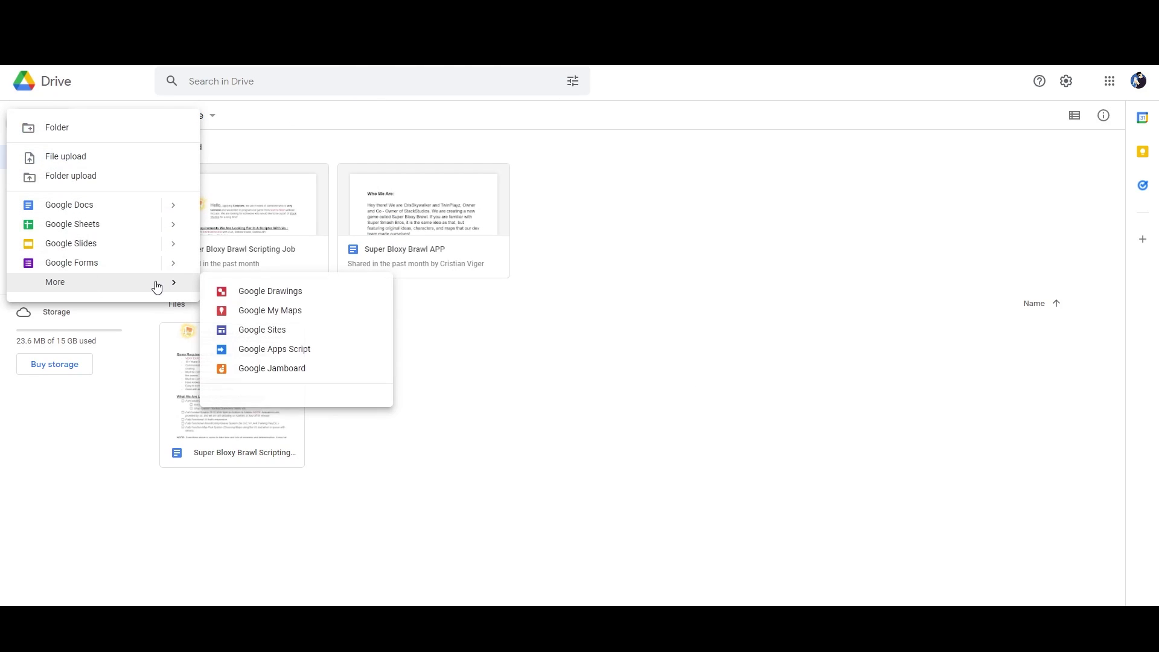
pyautogui.click(269, 352)
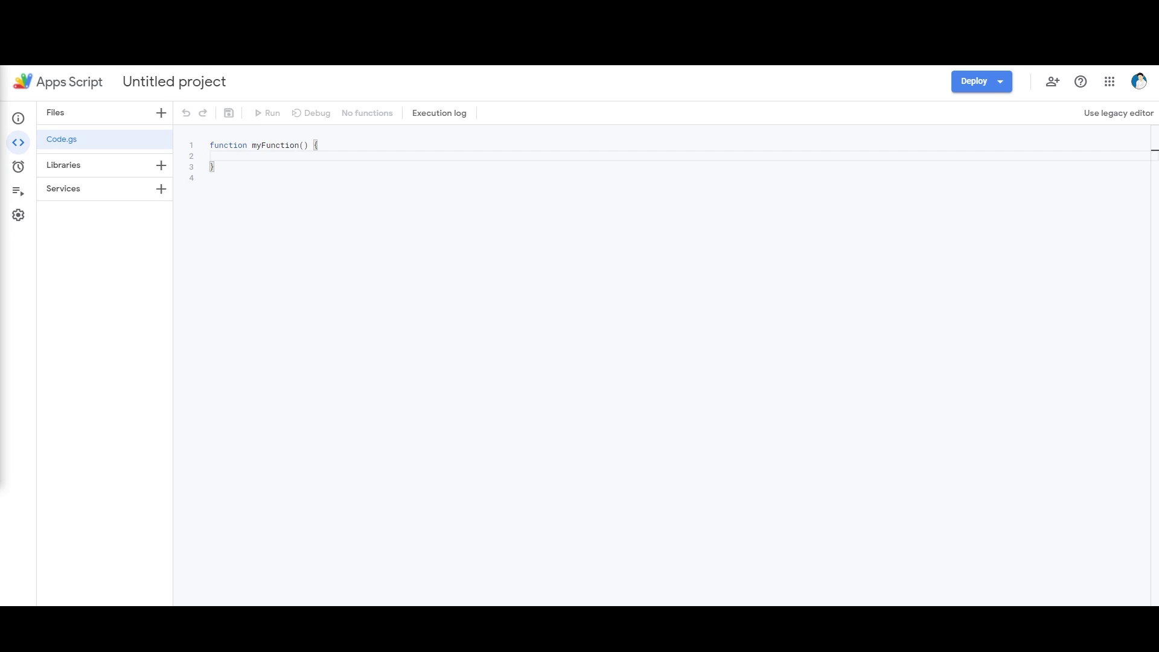
# Step: Replace the default myFunction code in Code.gs with the doGet(e) proxy function that fetches the "q" URL as JSON, and save the project
pyautogui.moveTo(226, 167); pyautogui.dragTo(209, 148)
pyautogui.write('function doGet(e) {   var output;   try   {     var query = e.parameter["q"];     var response = UrlFetchApp.fetch(decodeURIComponent(query));     output = {"result":"success", "response": JSON.parse(response.getContentText())};   }   catch(e)   {     output = {"result":"error", "error": "Unable to fetch"};   }   return ContentService.createTextOutput(JSON.stringify(output)).setMimeType(ContentService.MimeType.JSON); }')
pyautogui.click(320, 236)
pyautogui.click(388, 359)
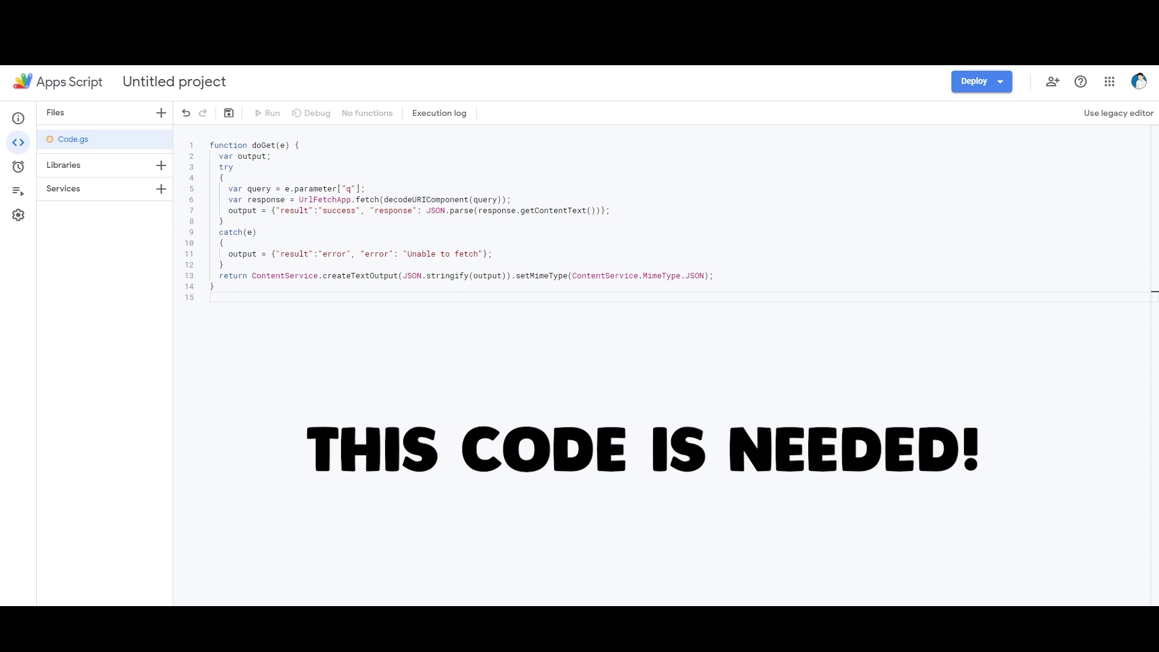
pyautogui.click(229, 113)
# Step: Rename the untitled Apps Script project to "Outfit Loader"
pyautogui.click(191, 88)
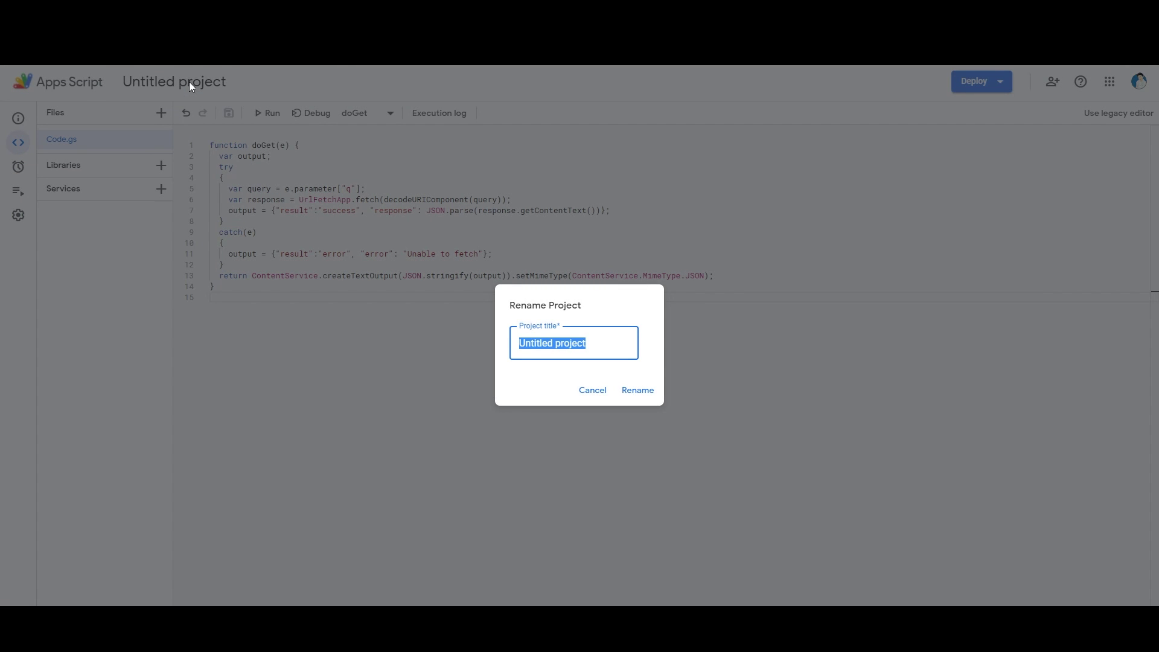
pyautogui.write('Outfit Loader')
pyautogui.click(638, 390)
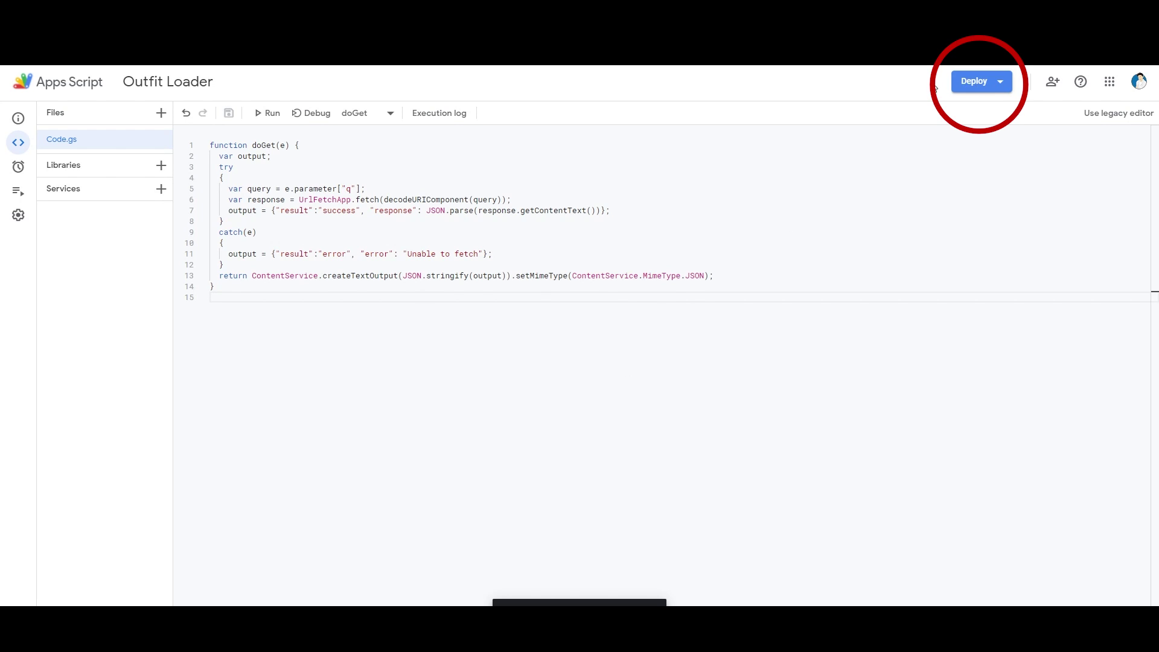
pyautogui.click(455, 210)
# Step: Start a new deployment of type Web app and grant access to Anyone
pyautogui.click(982, 84)
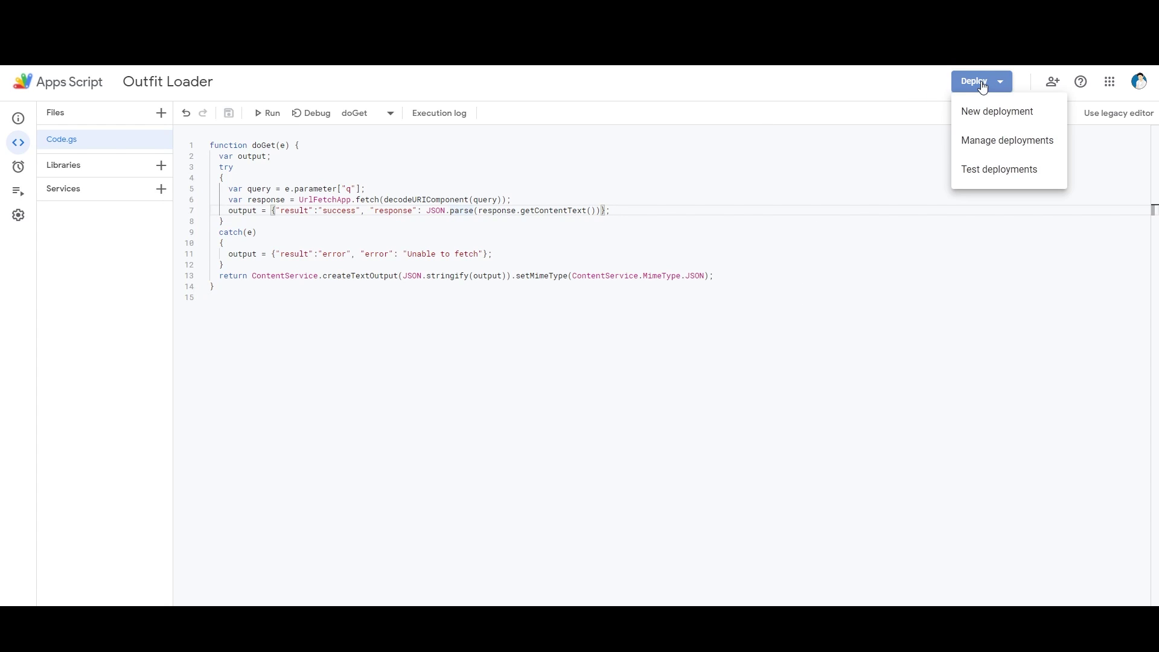
pyautogui.click(997, 111)
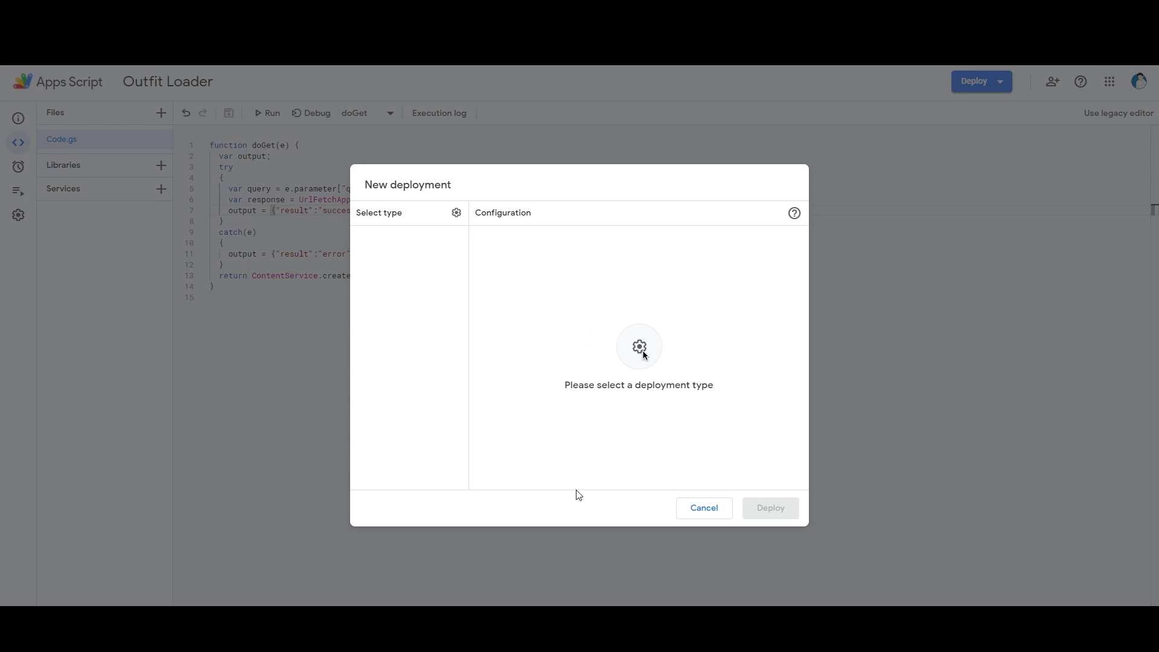
pyautogui.click(456, 213)
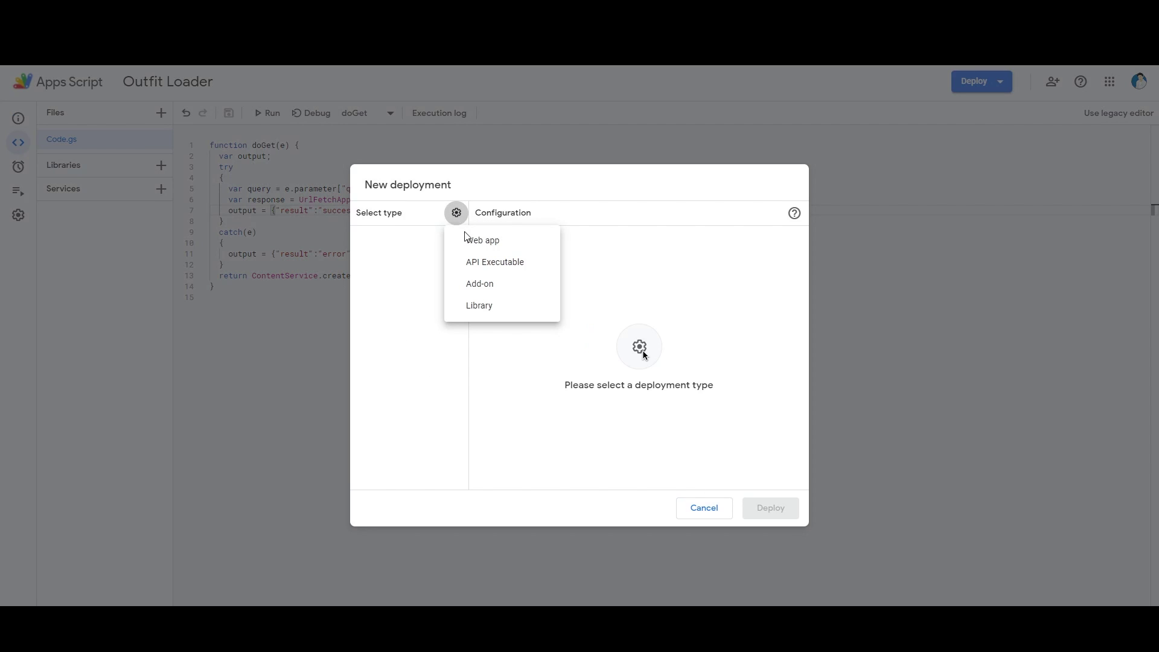
pyautogui.click(473, 244)
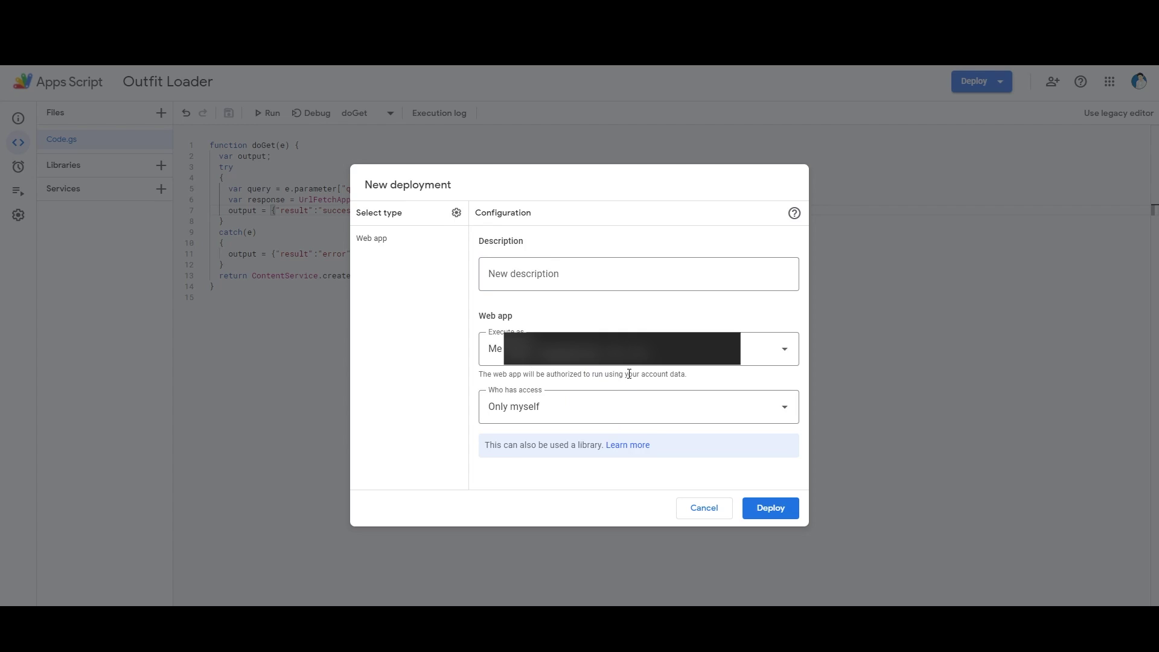
pyautogui.click(614, 408)
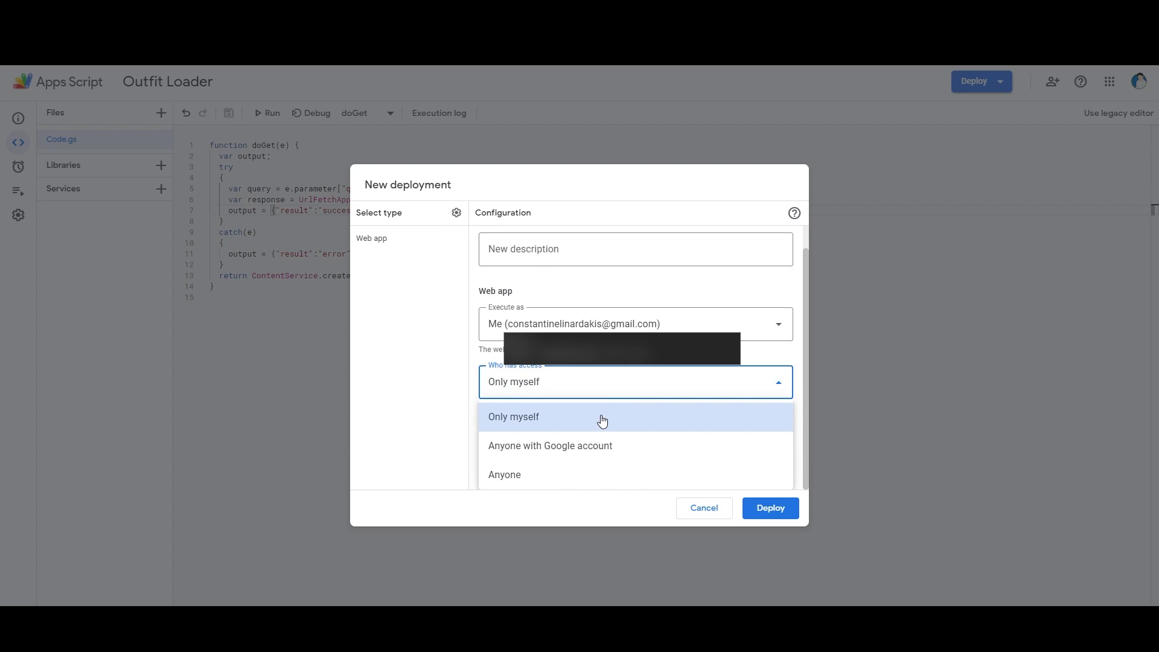
pyautogui.click(552, 480)
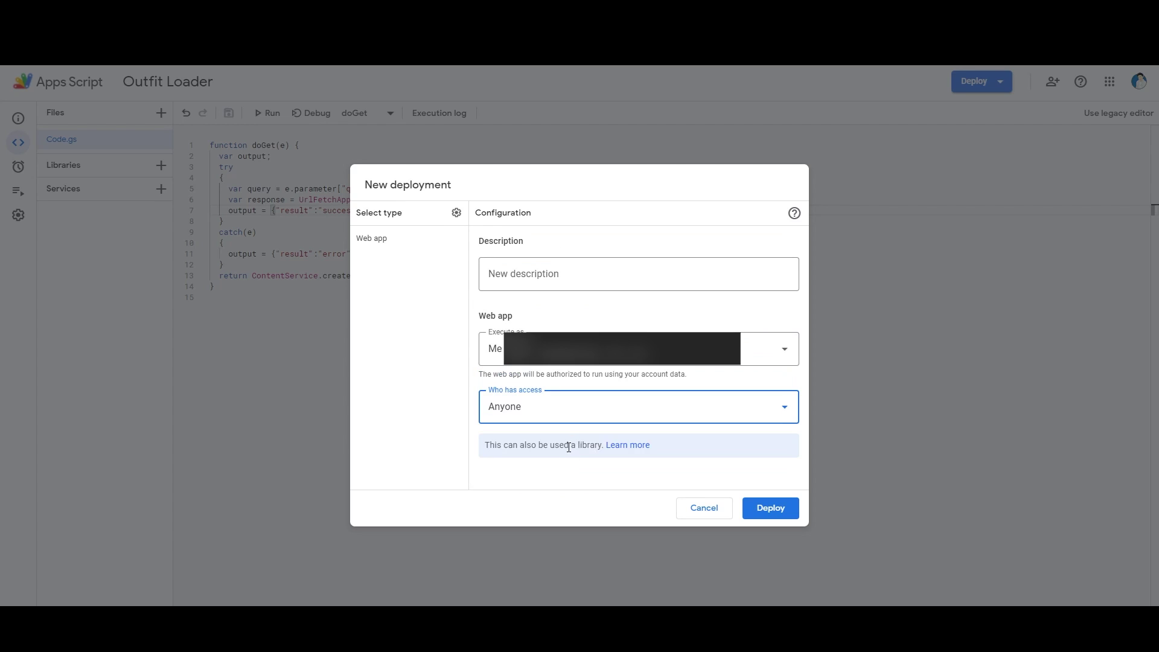
# Step: Describe the deployment as "Outfit loader v1" and deploy the web app
pyautogui.click(559, 281)
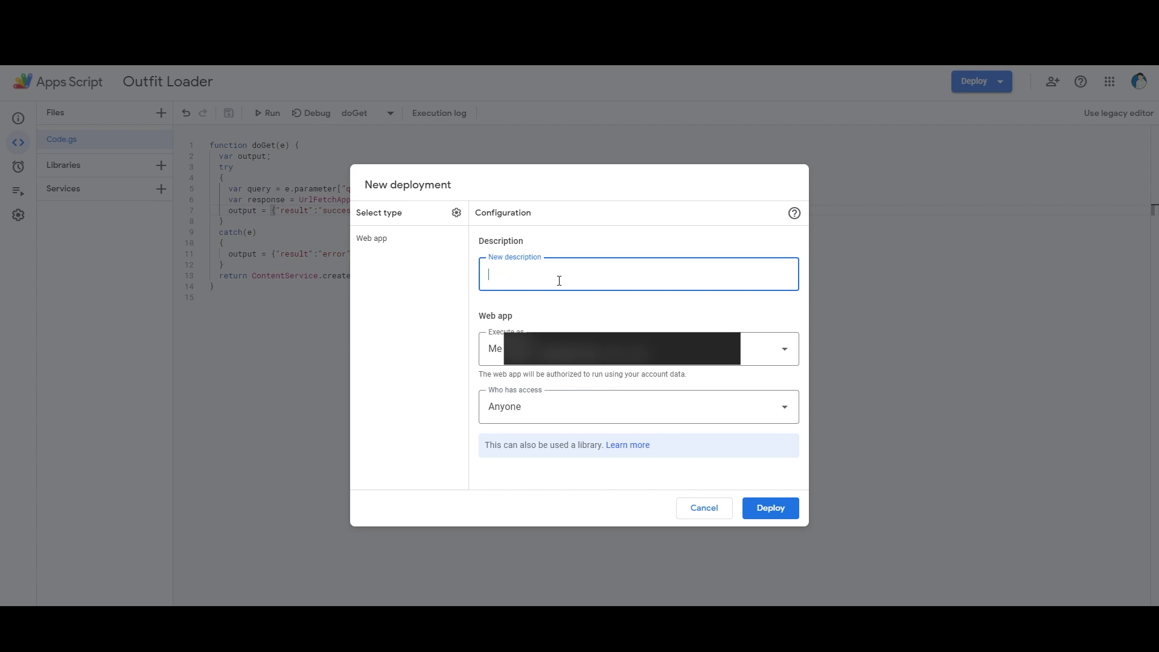
pyautogui.write('Outfit loader v1')
pyautogui.click(760, 507)
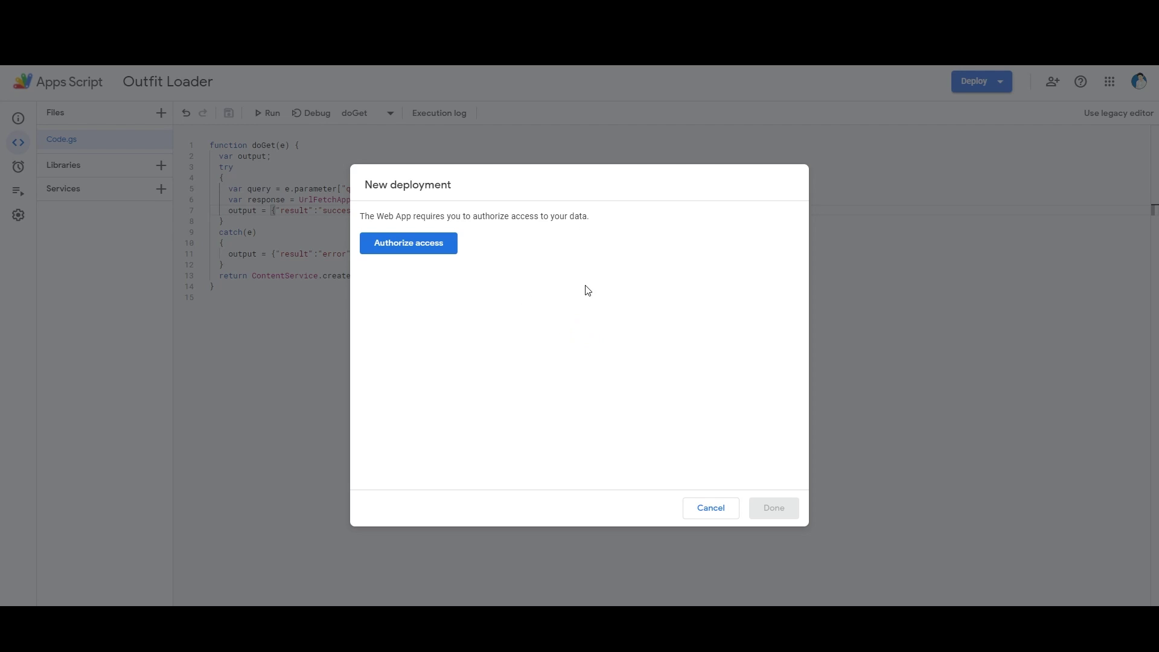
# Step: Authorize access for the Outfit Loader web app with the Google account, proceeding past the unverified-app warning and allowing the external service connection
pyautogui.click(404, 245)
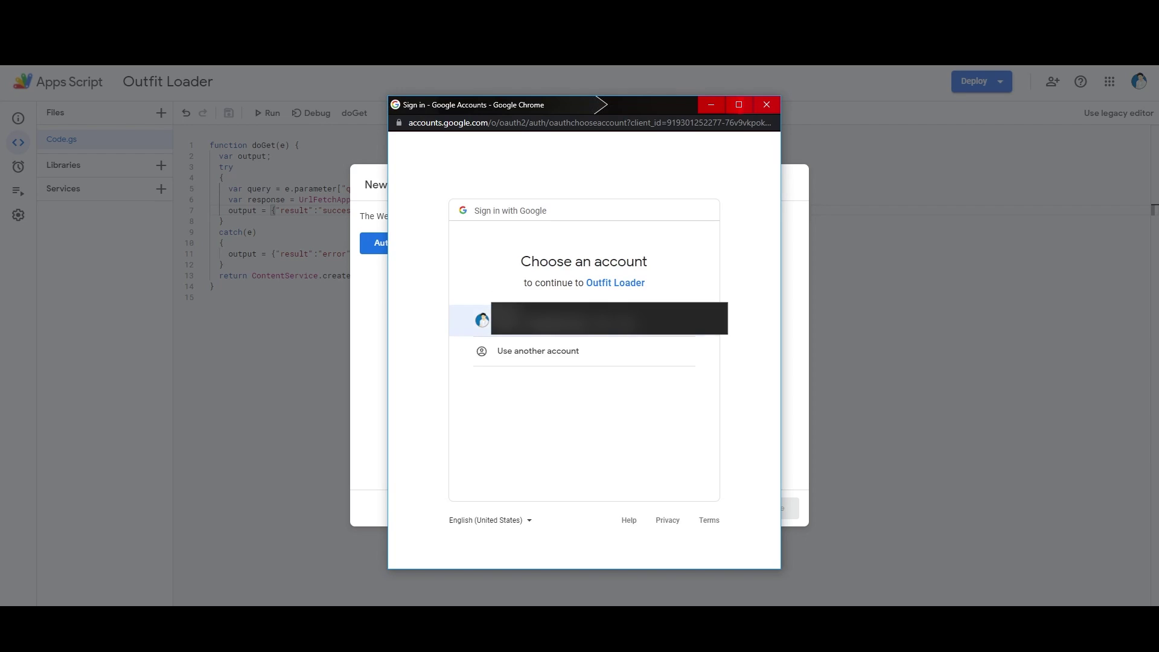
pyautogui.click(481, 319)
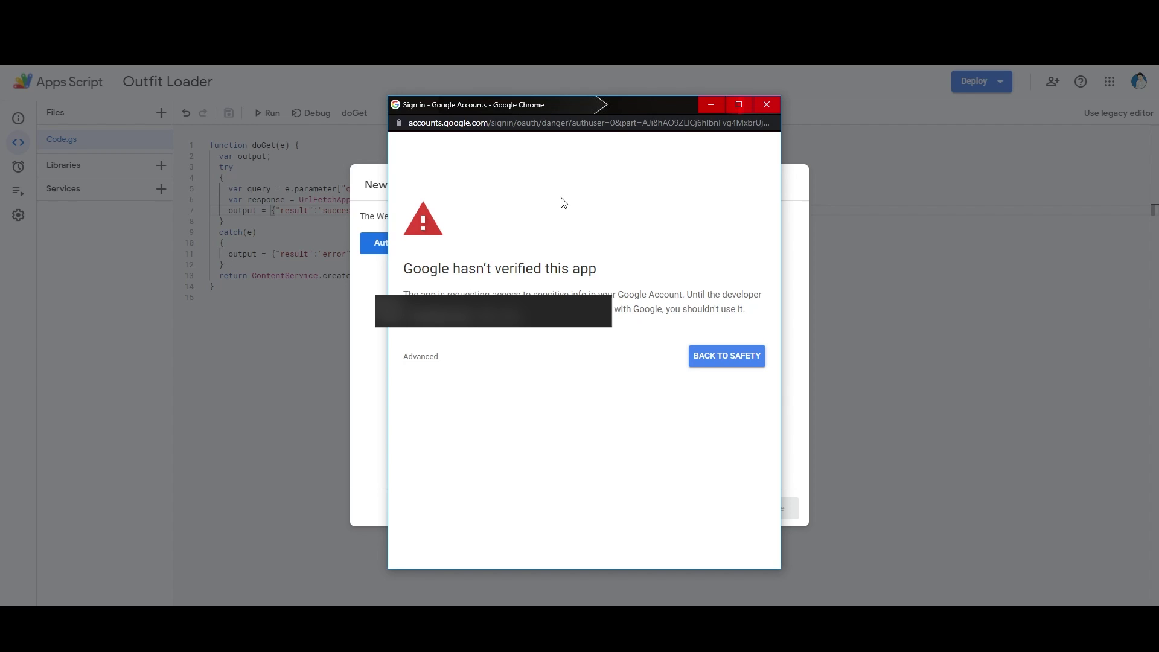
pyautogui.click(428, 357)
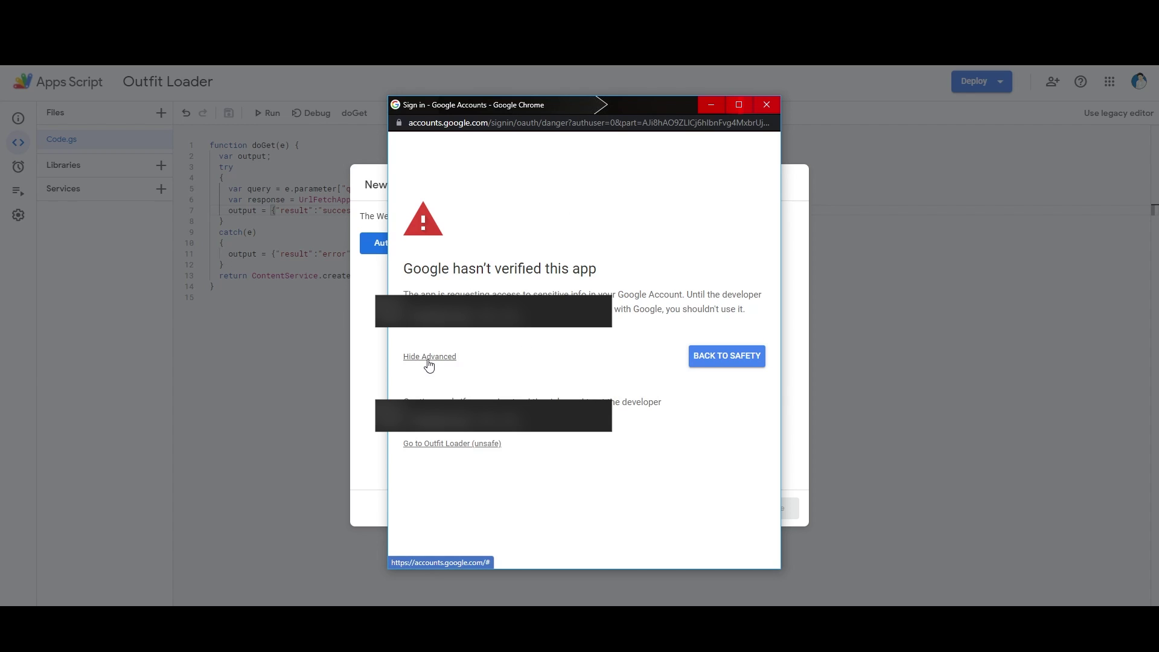
pyautogui.click(486, 446)
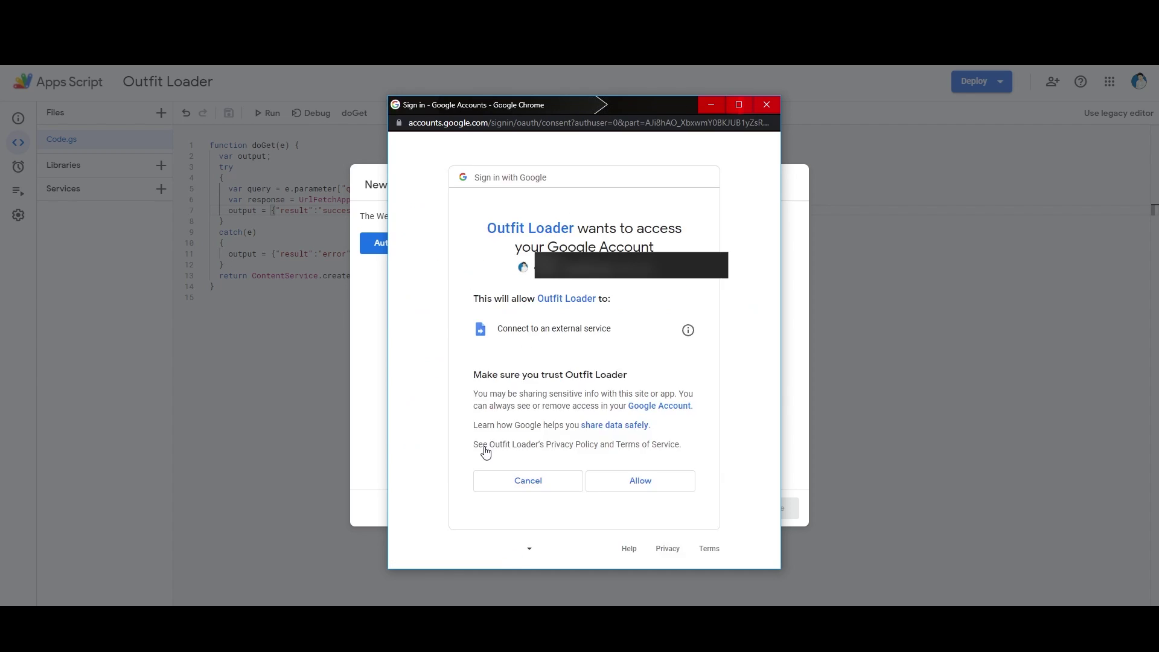
pyautogui.click(609, 485)
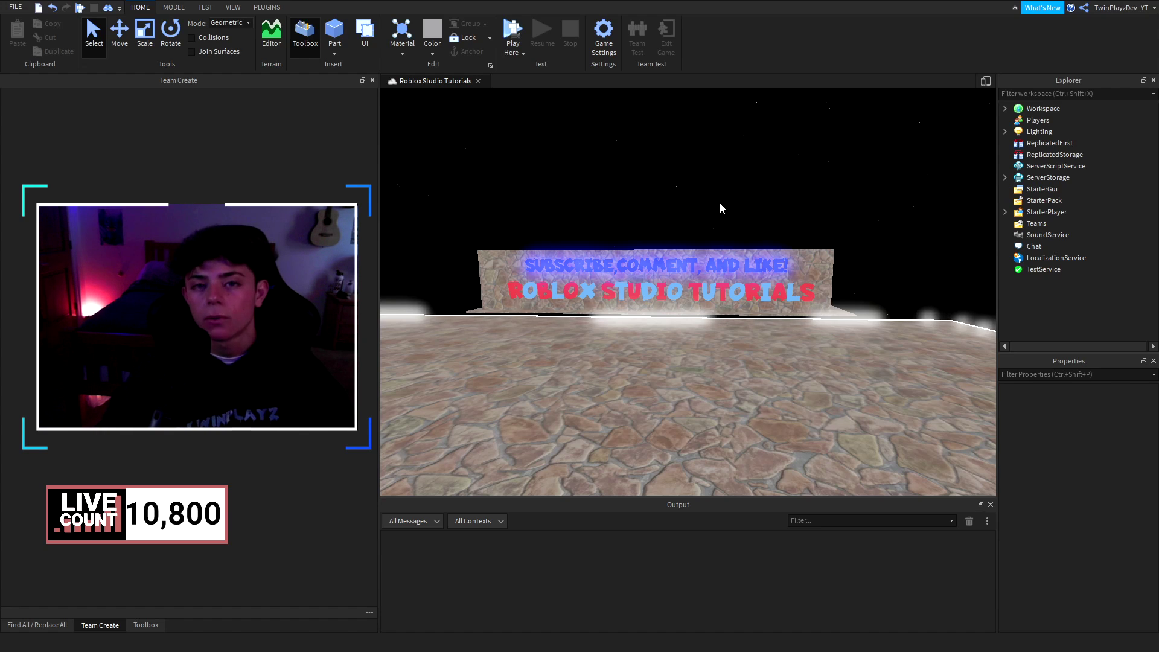
pyautogui.scroll(-4, 732, 189)
pyautogui.scroll(2, 732, 188)
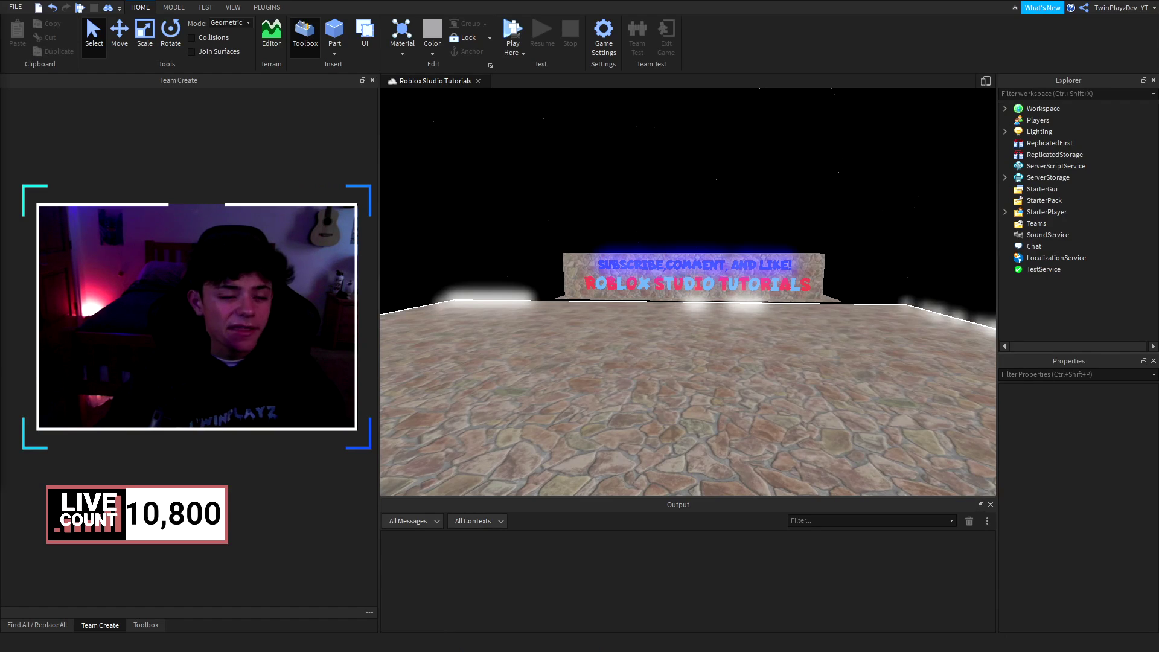
pyautogui.press('w')
pyautogui.moveTo(676, 194); pyautogui.dragTo(678, 194, button='right')
pyautogui.press('s')
pyautogui.press('w')
pyautogui.press('s')
# Step: In Roblox Studio, insert the Player Avatar OutFit Loader model from the inventory into the place
pyautogui.click(146, 625)
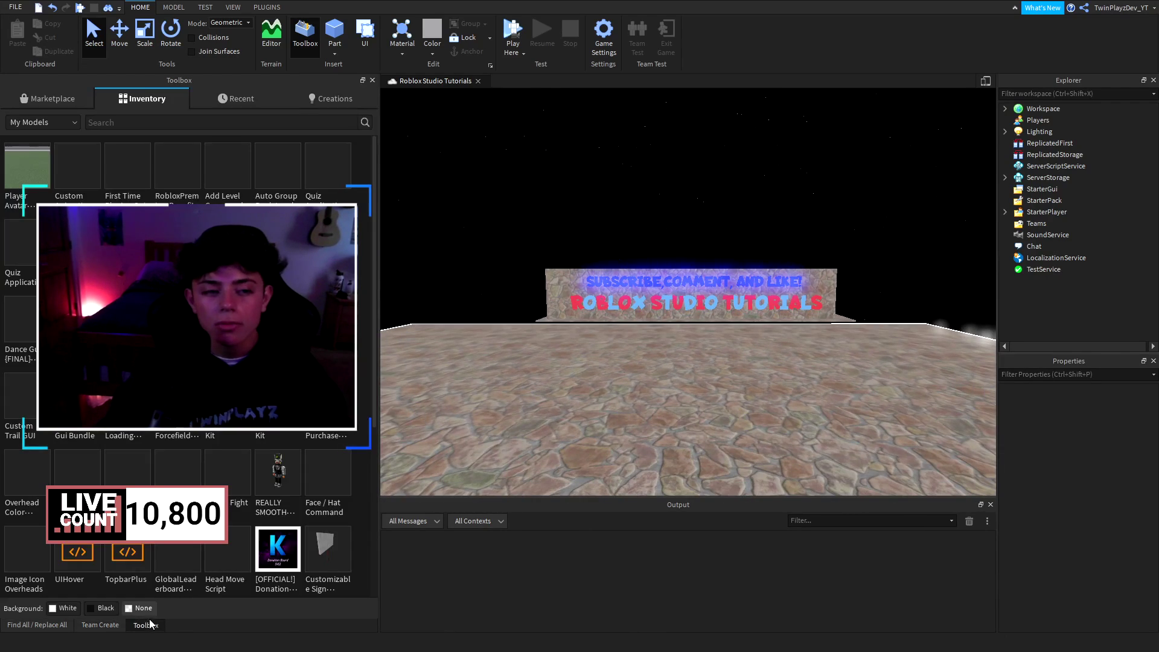
pyautogui.click(160, 106)
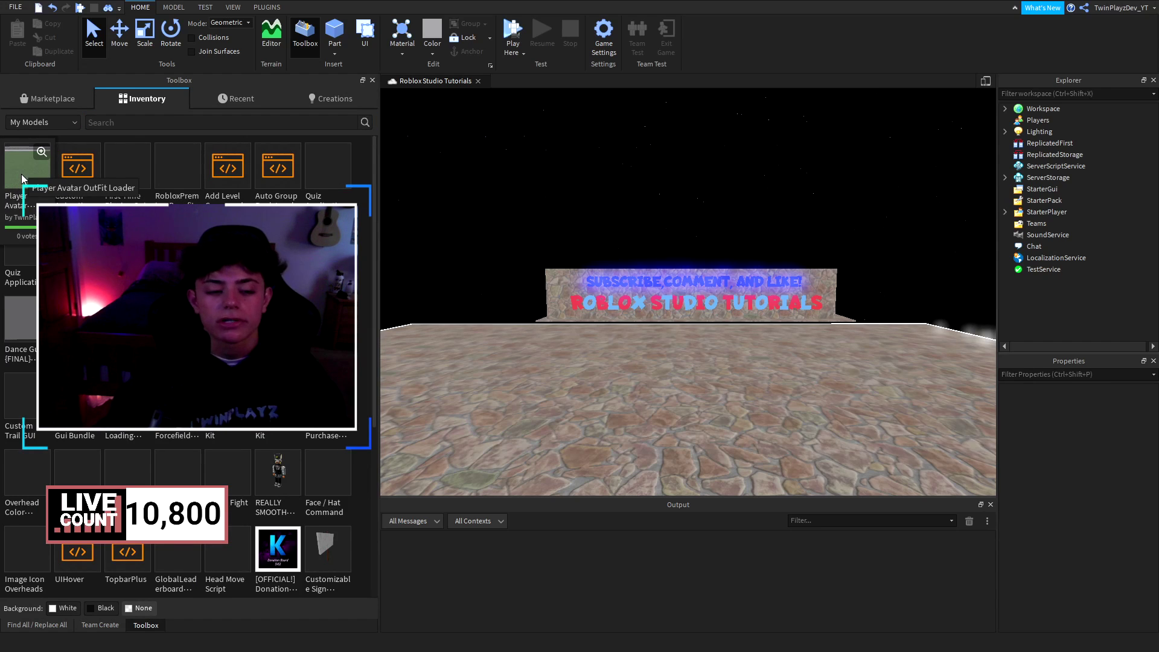
pyautogui.click(22, 178)
pyautogui.click(114, 628)
pyautogui.press('w')
pyautogui.moveTo(543, 328); pyautogui.dragTo(542, 327, button='right')
pyautogui.press('w')
pyautogui.press('e')
# Step: Move the inserted outfit loader model sideways, clear of the stone platform, and lower it
pyautogui.click(123, 38)
pyautogui.scroll(-3, 685, 217)
pyautogui.moveTo(686, 217); pyautogui.dragTo(864, 241)
pyautogui.press('d')
pyautogui.moveTo(794, 235); pyautogui.dragTo(799, 166, button='right')
pyautogui.moveTo(792, 164); pyautogui.dragTo(789, 205)
pyautogui.press('w')
pyautogui.moveTo(662, 205); pyautogui.dragTo(621, 184, button='right')
pyautogui.press('w')
pyautogui.press('s')
# Step: Move each "Ungroup In" model out of the Player Avatar OutFit Loader folder into the service it names, and delete the emptied folder
pyautogui.click(1017, 166)
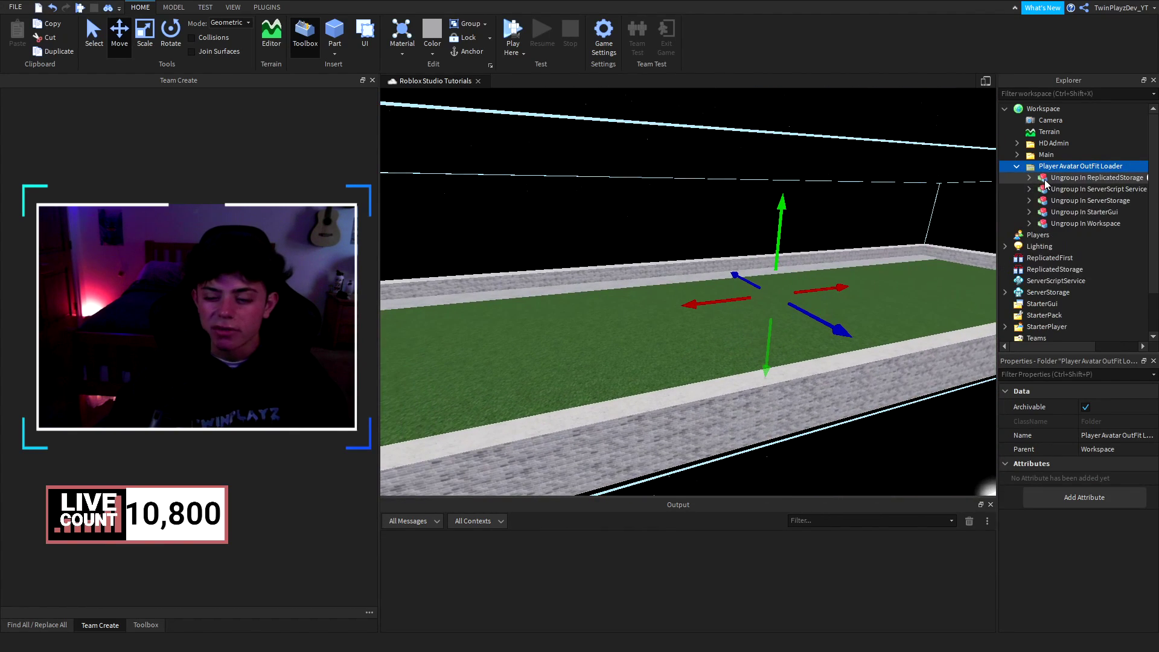
pyautogui.click(1057, 179)
pyautogui.moveTo(1061, 180); pyautogui.dragTo(1089, 217)
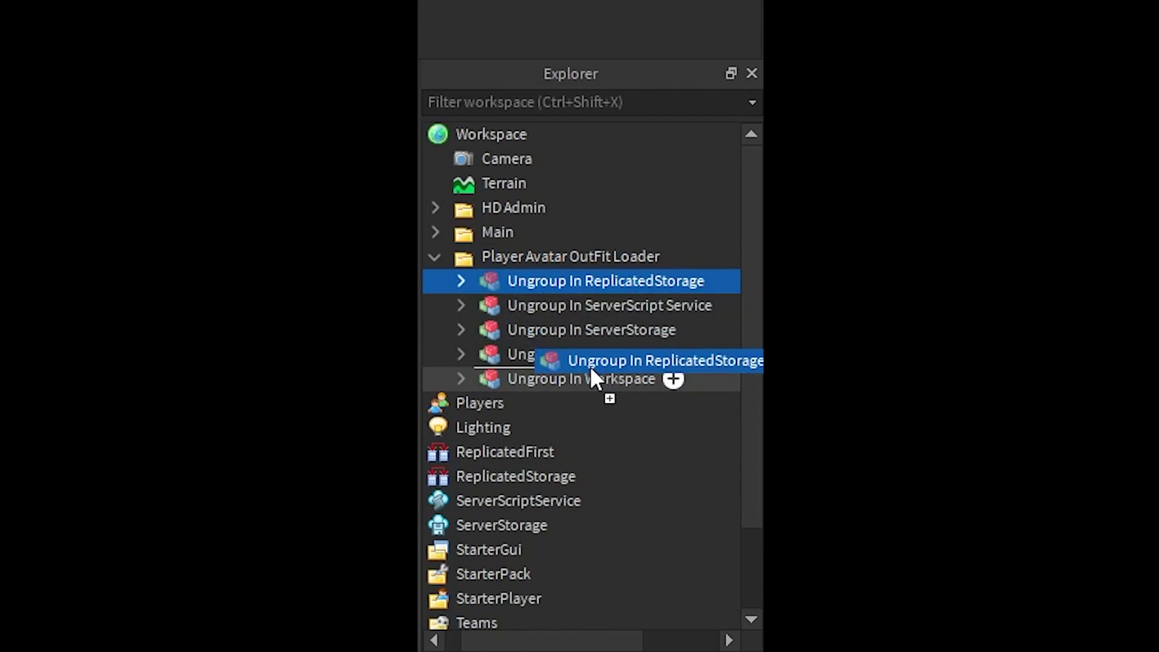
pyautogui.moveTo(591, 369); pyautogui.dragTo(623, 447)
pyautogui.moveTo(575, 307); pyautogui.dragTo(552, 525)
pyautogui.moveTo(579, 307); pyautogui.dragTo(568, 568)
pyautogui.moveTo(577, 313); pyautogui.dragTo(545, 169)
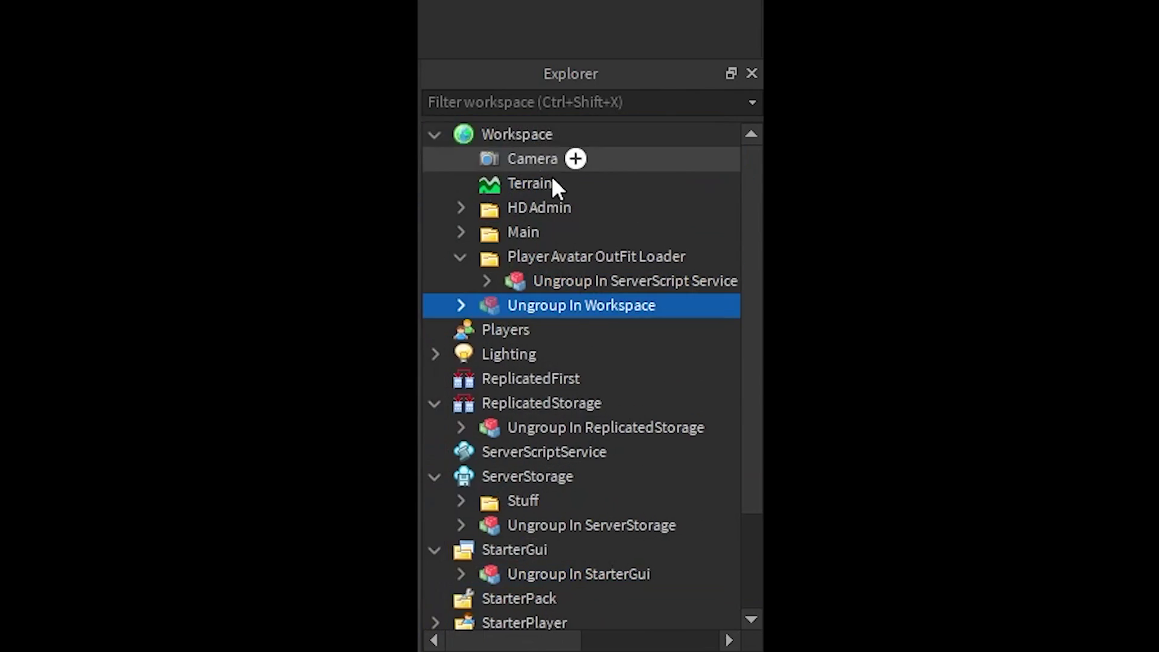
pyautogui.moveTo(570, 281); pyautogui.dragTo(554, 451)
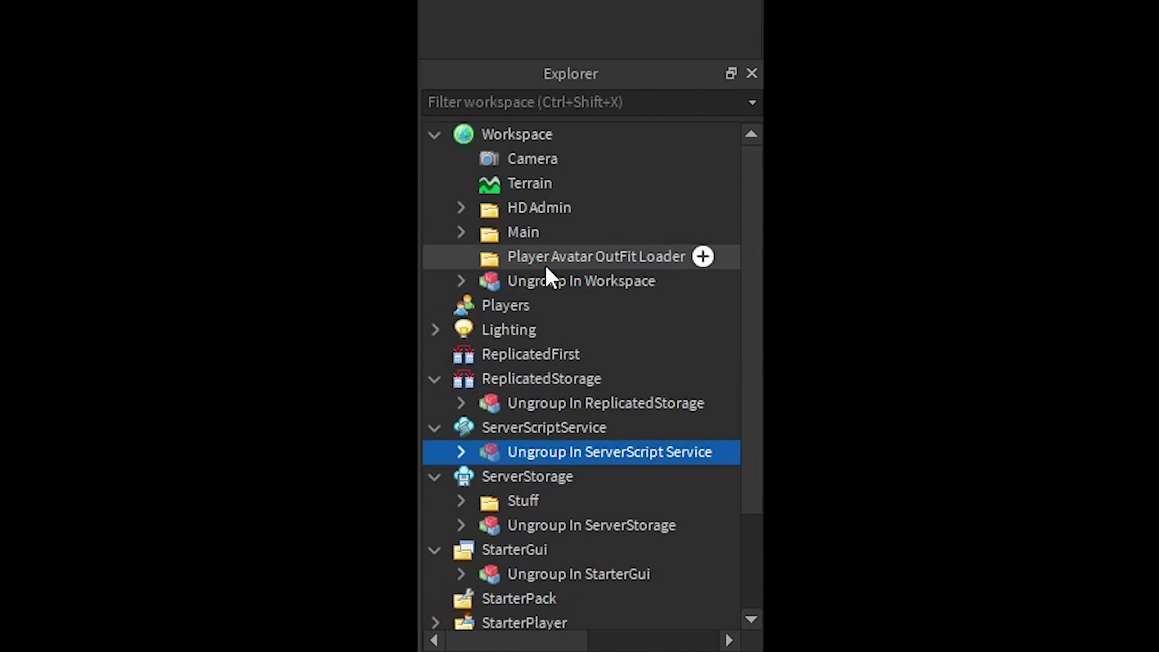
pyautogui.click(534, 266)
pyautogui.press('Delete')
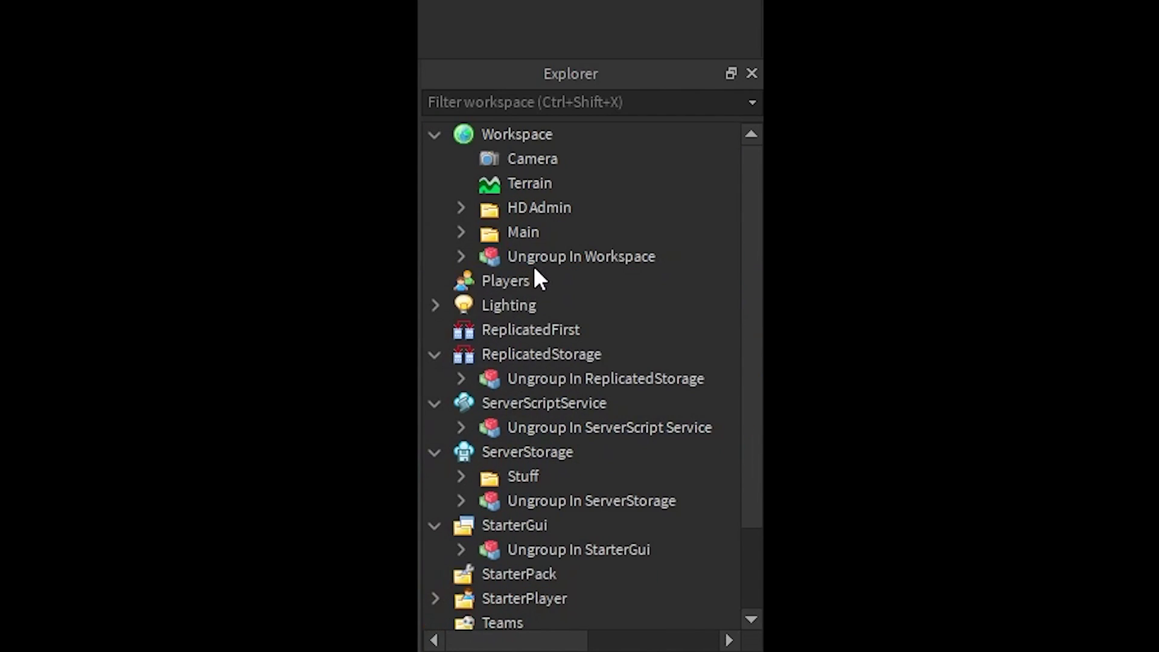
# Step: Ungroup the five "Ungroup In" models in Workspace, ReplicatedStorage, ServerScriptService, ServerStorage and StarterGui
pyautogui.click(529, 262)
pyautogui.hotkey('ctrl', 'u')
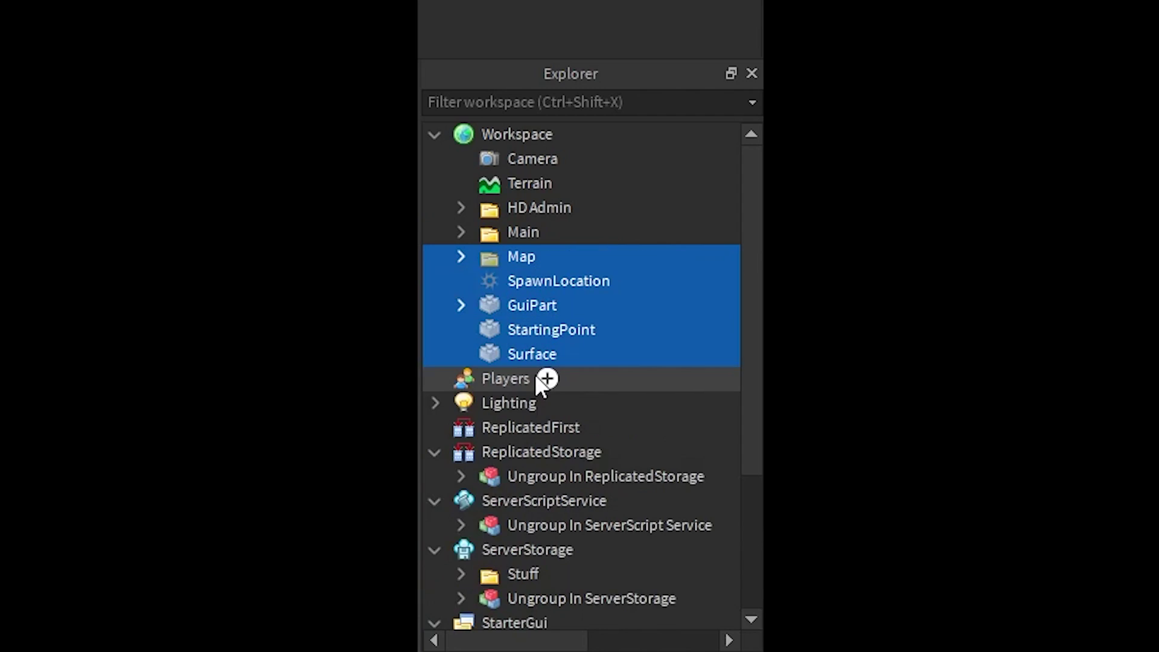
pyautogui.click(531, 475)
pyautogui.hotkey('ctrl', 'u')
pyautogui.click(523, 530)
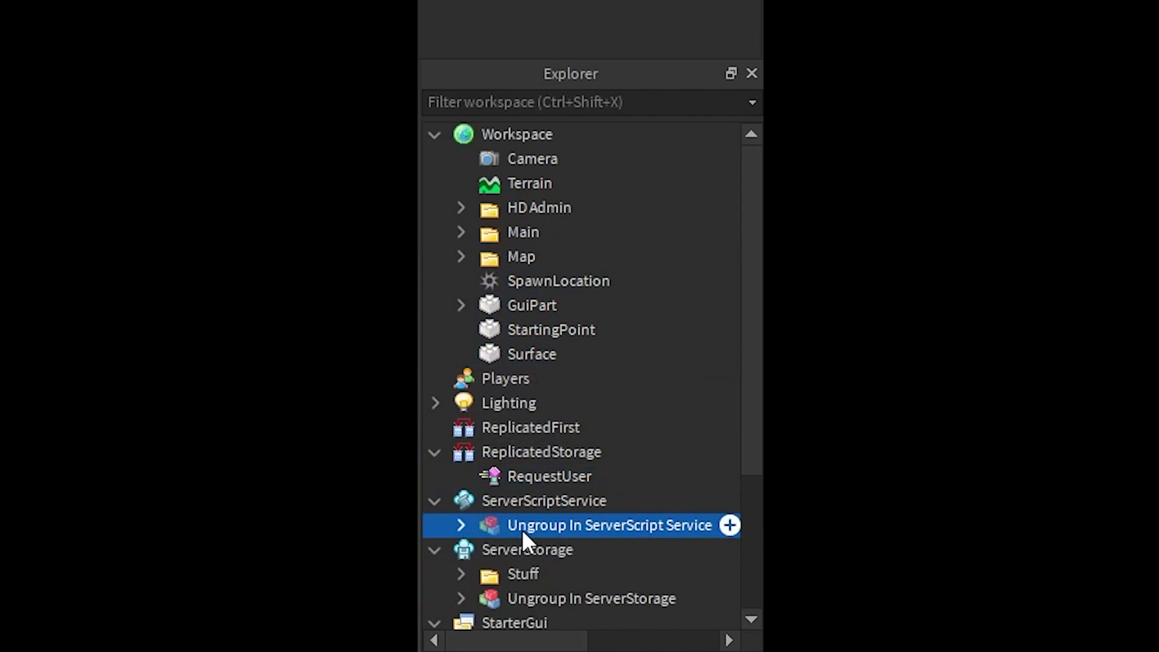
pyautogui.hotkey('ctrl', 'u')
pyautogui.scroll(-3, 513, 515)
pyautogui.click(514, 398)
pyautogui.hotkey('ctrl', 'u')
pyautogui.click(515, 470)
pyautogui.hotkey('ctrl', 'u')
# Step: Publish the updated Roblox Studio Tutorials place to Roblox
pyautogui.scroll(3, 488, 477)
pyautogui.moveTo(785, 234); pyautogui.dragTo(784, 235, button='right')
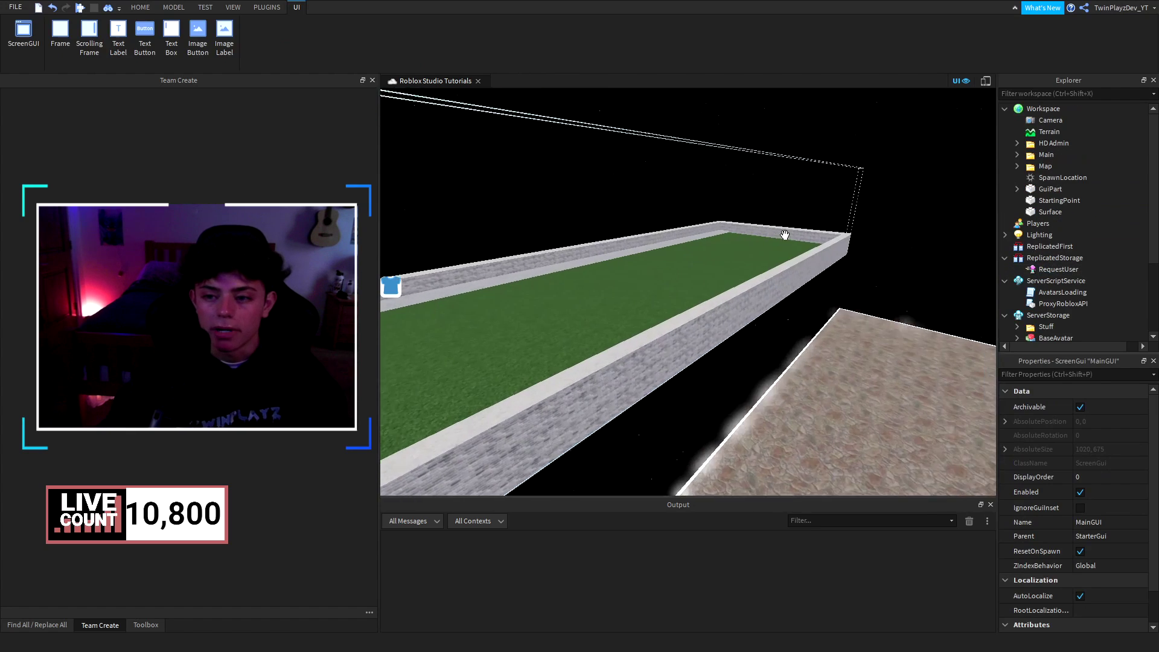
pyautogui.press('d')
pyautogui.press('s')
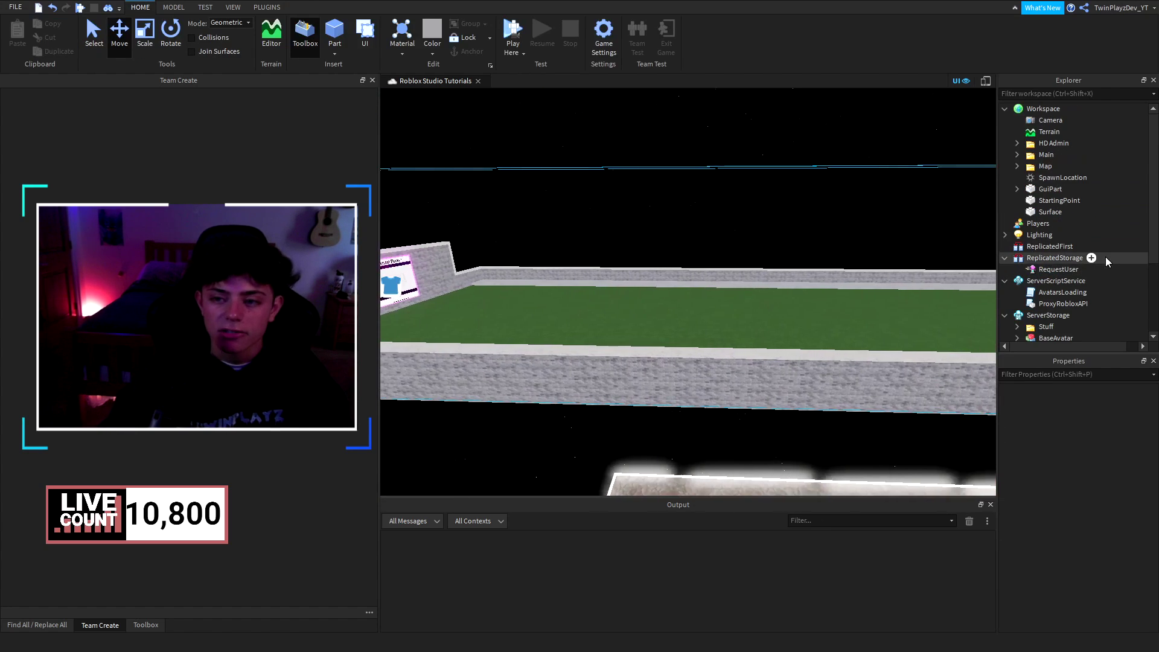
pyautogui.scroll(-2, 1075, 249)
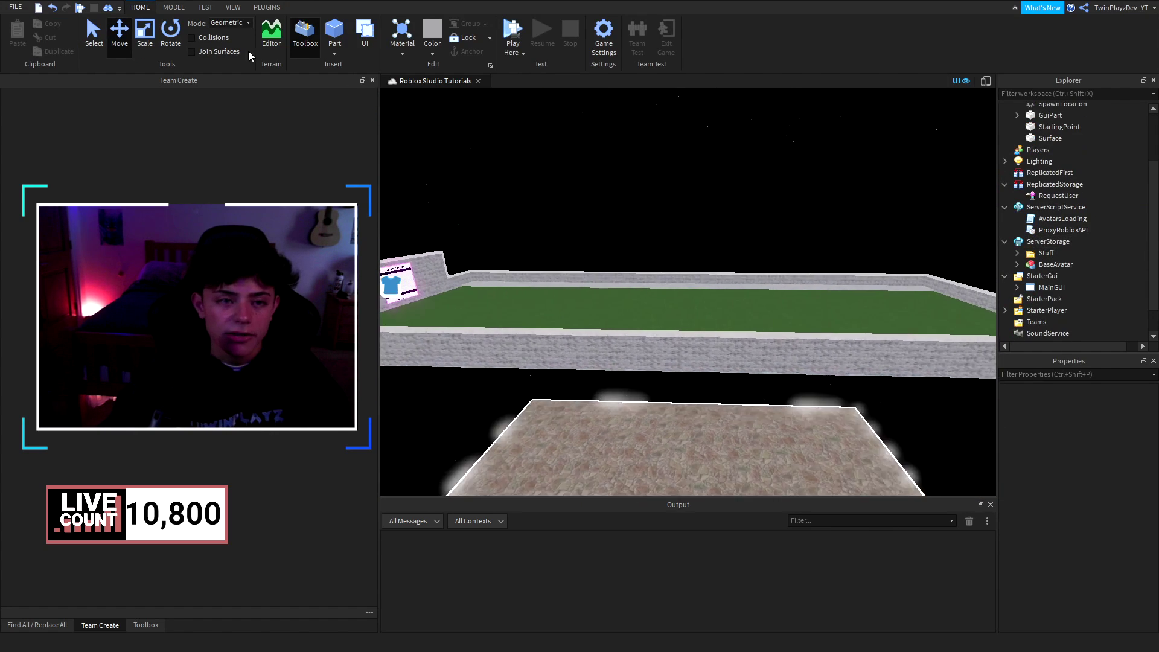
pyautogui.press('w')
pyautogui.click(15, 7)
pyautogui.click(94, 143)
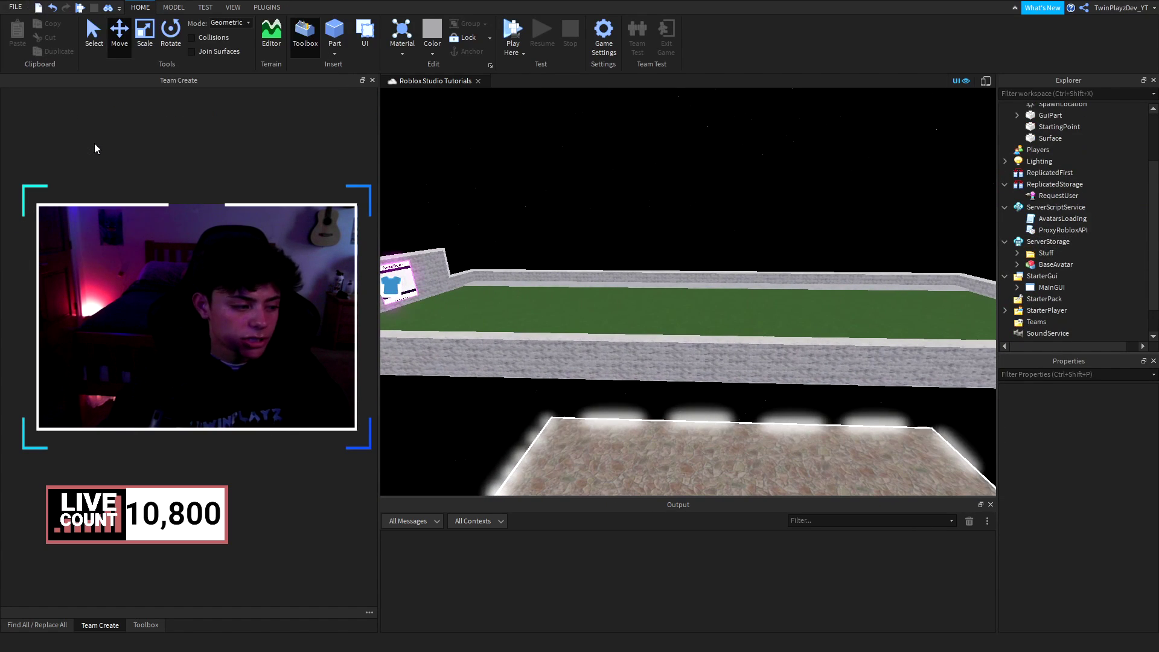
# Step: Check Allow HTTP Requests and Enable Studio Access to API Services in the game's security settings, and clear the output log
pyautogui.click(603, 30)
pyautogui.moveTo(589, 137); pyautogui.dragTo(696, 112)
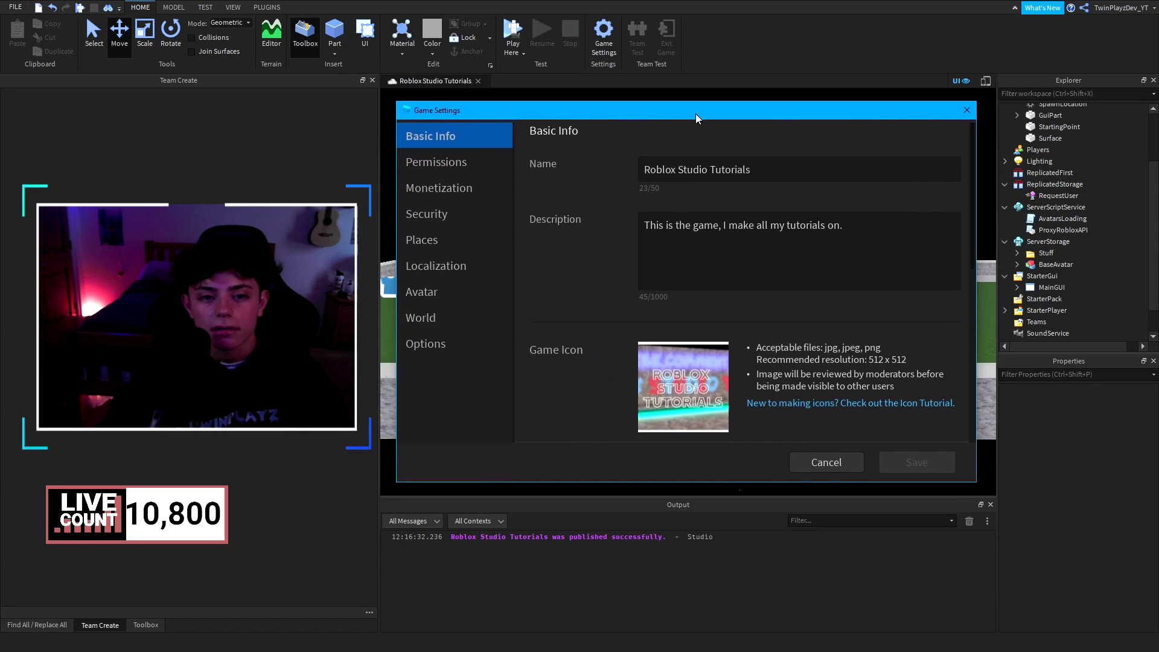
pyautogui.click(459, 213)
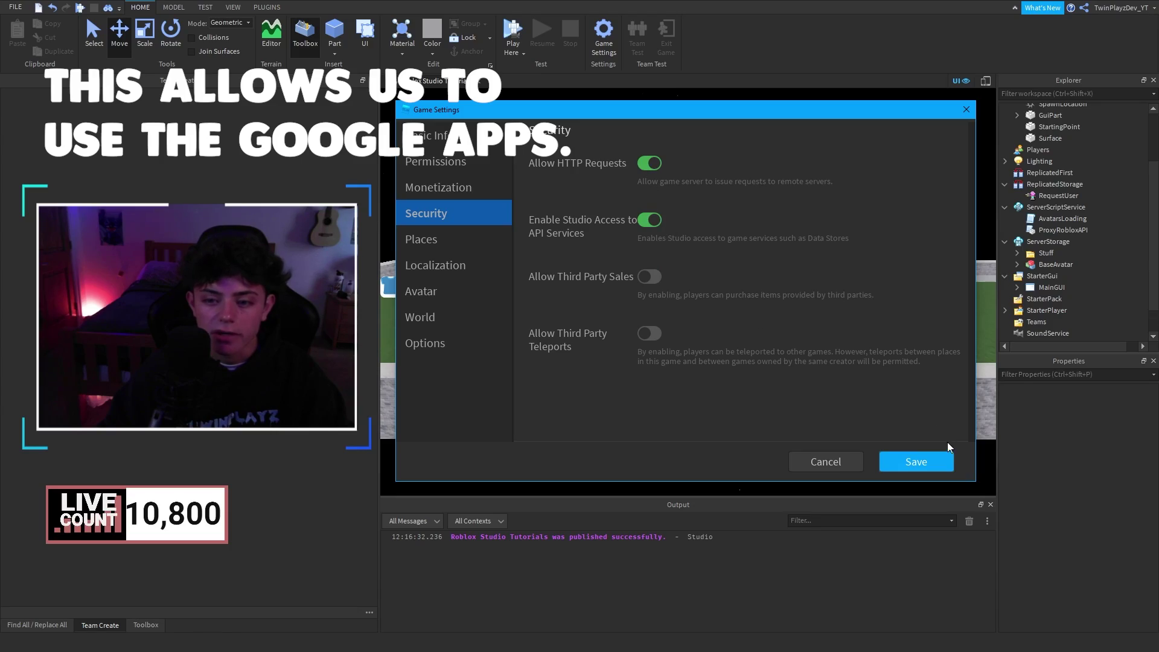
pyautogui.click(825, 461)
pyautogui.click(968, 520)
# Step: Examine the outfit map's grass area and the Current Player display board on its end wall
pyautogui.moveTo(672, 284); pyautogui.dragTo(672, 283, button='right')
pyautogui.scroll(10, 672, 284)
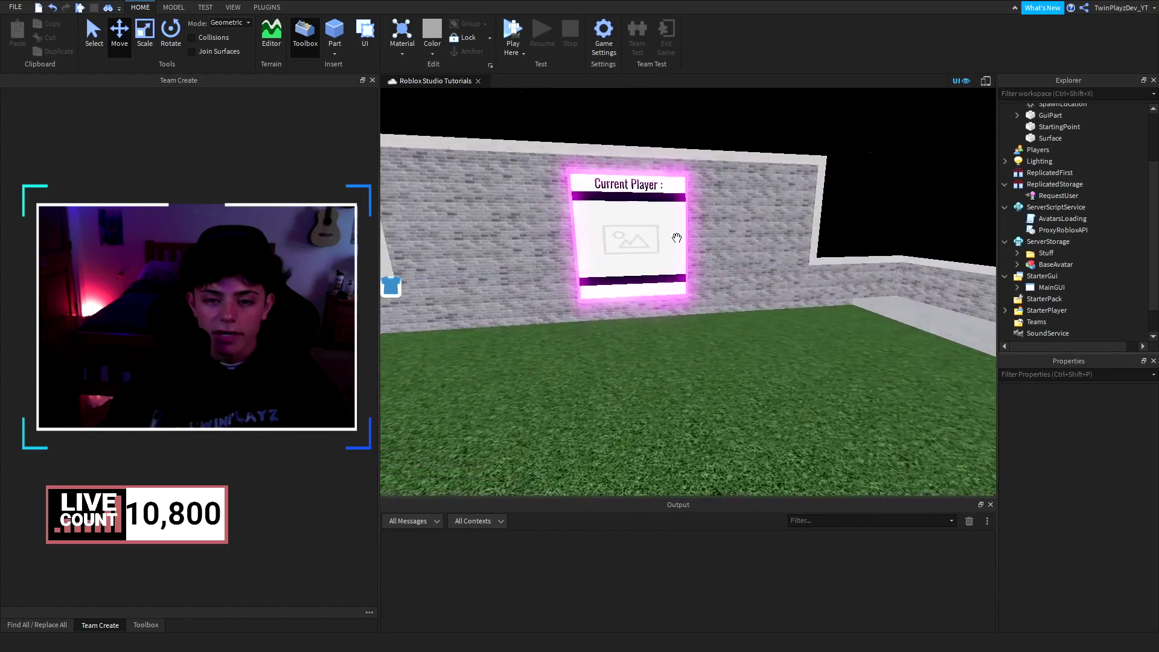
pyautogui.scroll(-10, 672, 230)
pyautogui.moveTo(676, 230); pyautogui.dragTo(739, 241, button='right')
pyautogui.press('w')
pyautogui.scroll(-6, 740, 242)
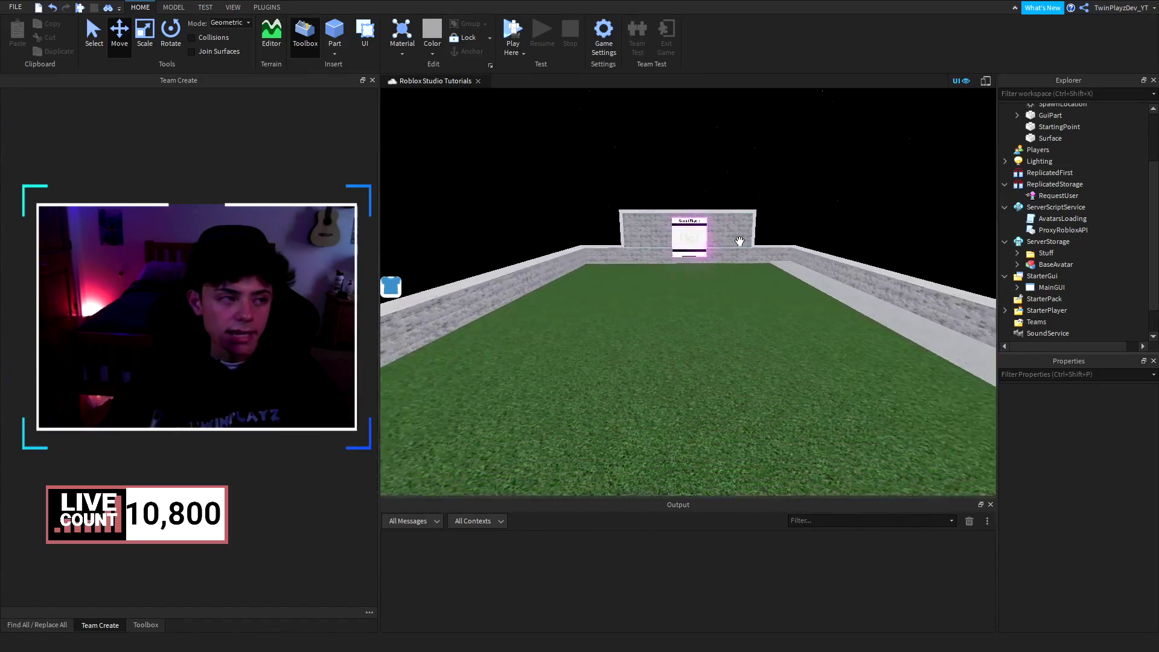
pyautogui.scroll(6, 739, 242)
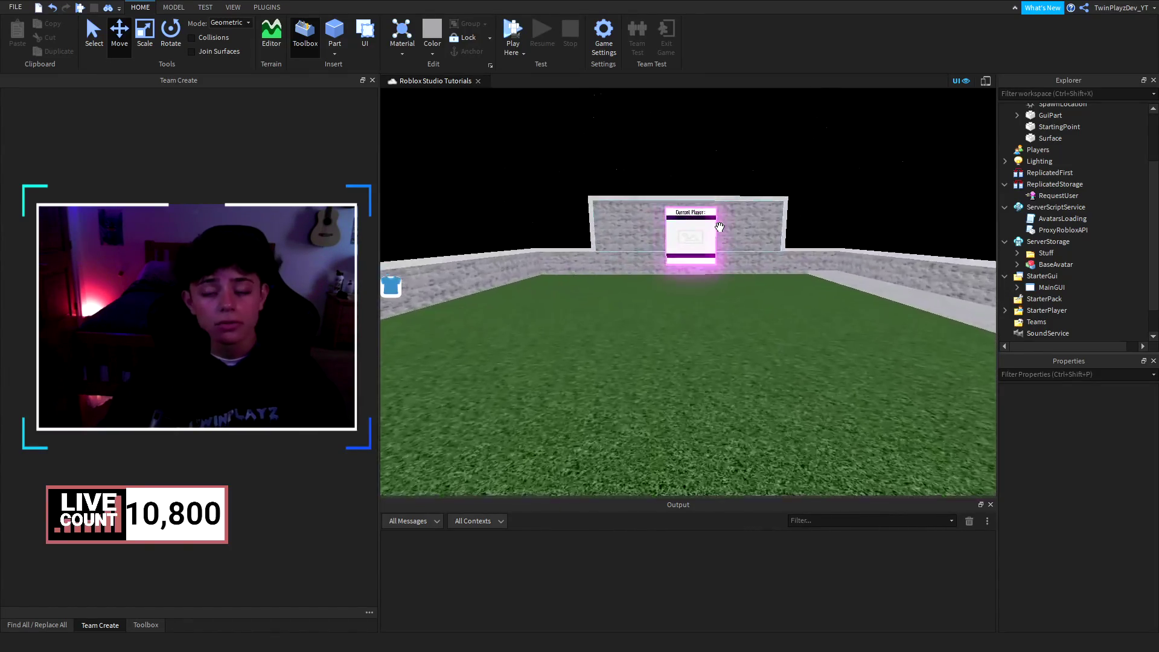
pyautogui.scroll(-5, 825, 241)
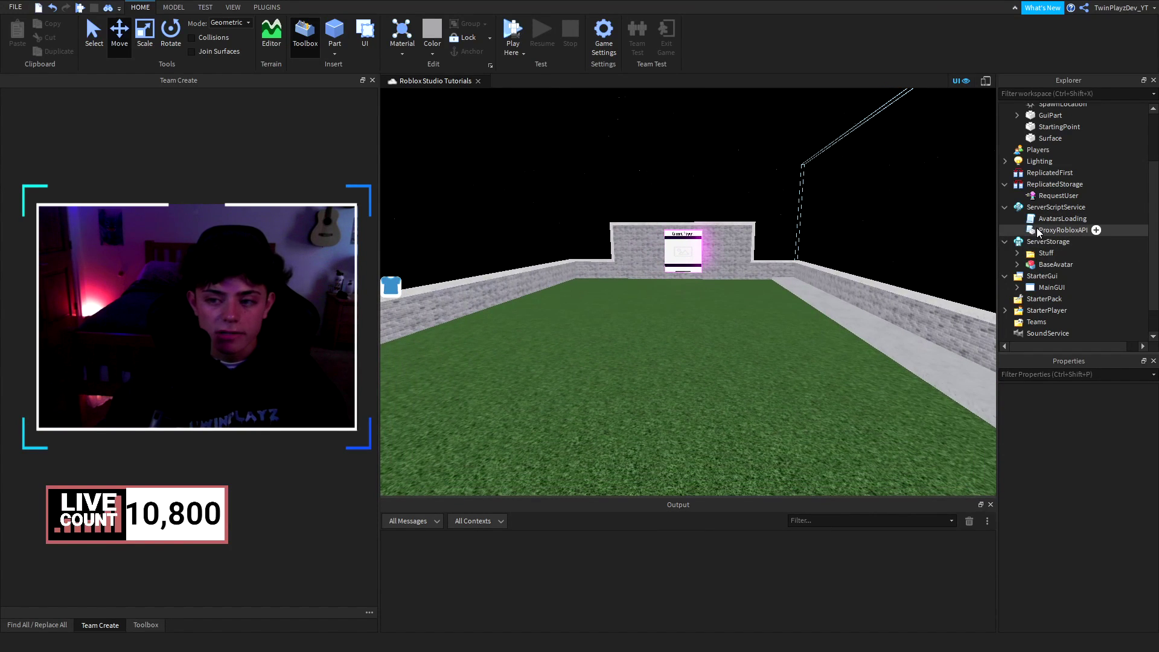
# Step: Open the ProxyRobloxAPI script, select its ScriptId value, and copy the Deployment ID from the Outfit Loader deployment in Apps Script
pyautogui.doubleClick(1062, 230)
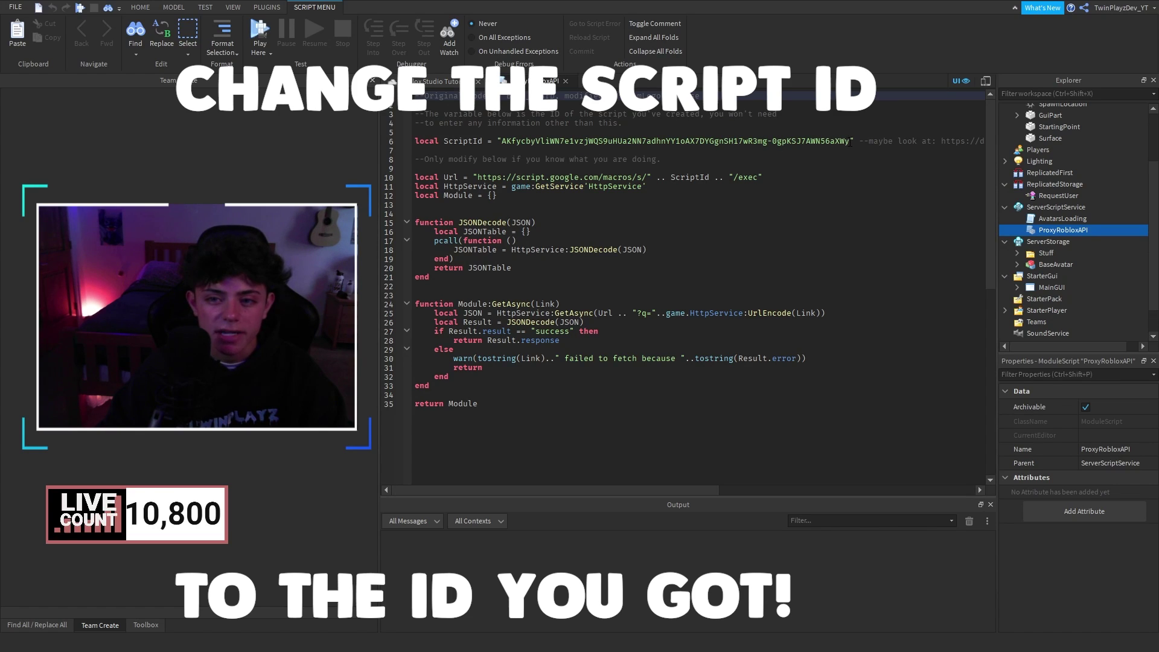
pyautogui.moveTo(851, 141); pyautogui.dragTo(501, 141)
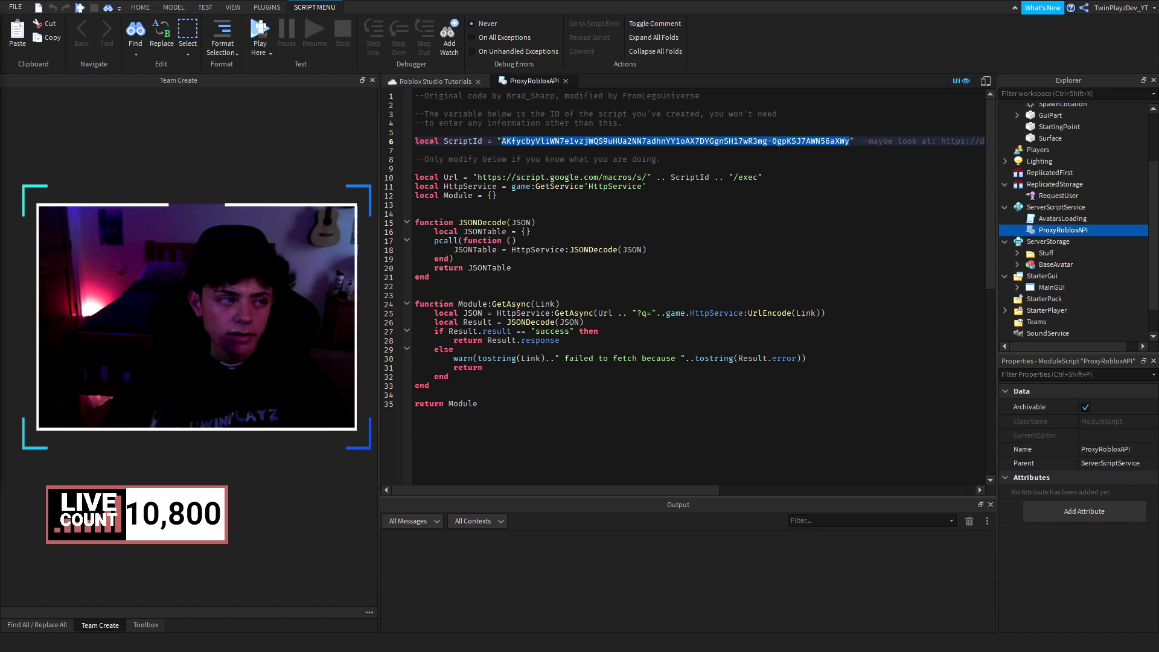
pyautogui.moveTo(0, 91); pyautogui.dragTo(843, 90)
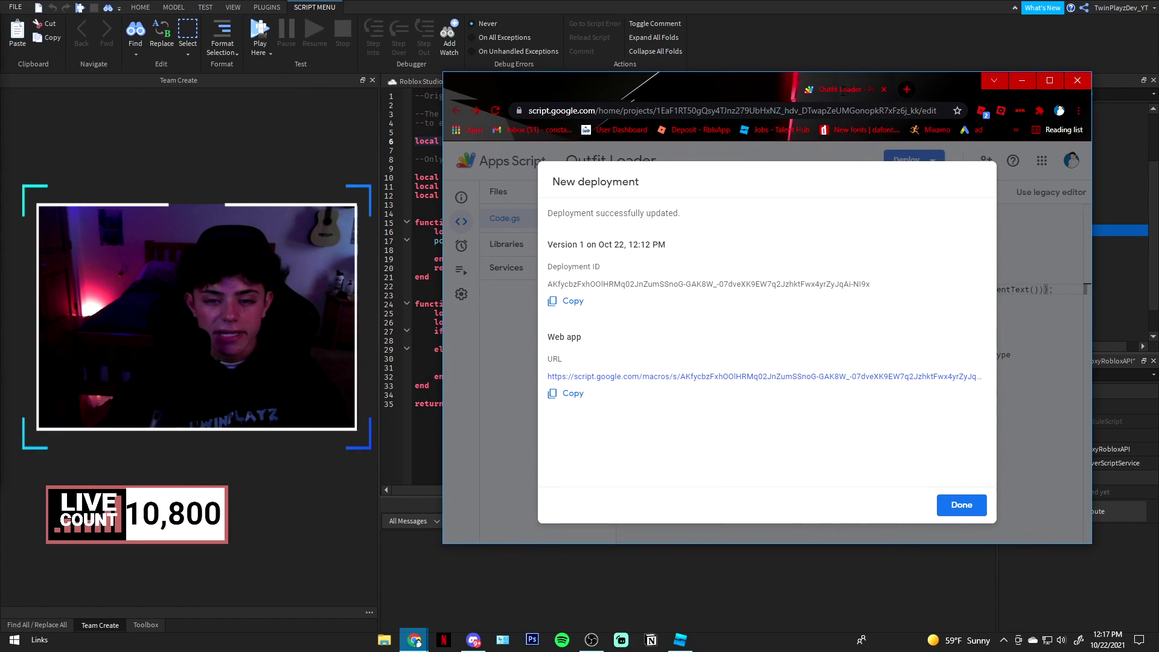
pyautogui.click(572, 306)
pyautogui.click(573, 305)
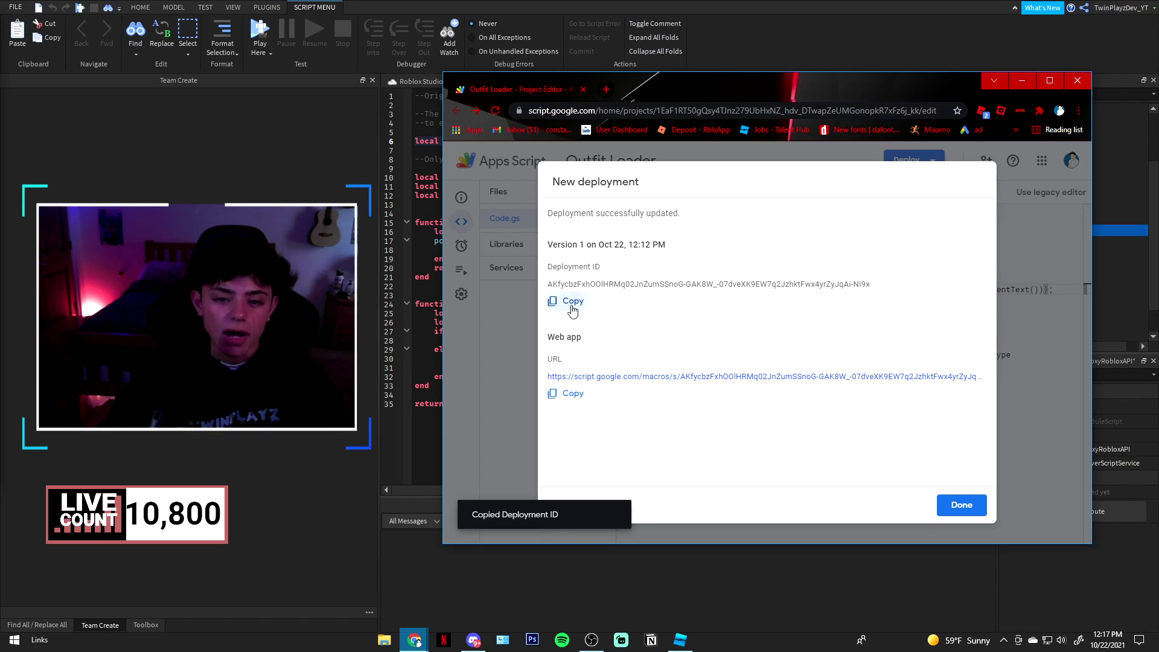
pyautogui.click(959, 505)
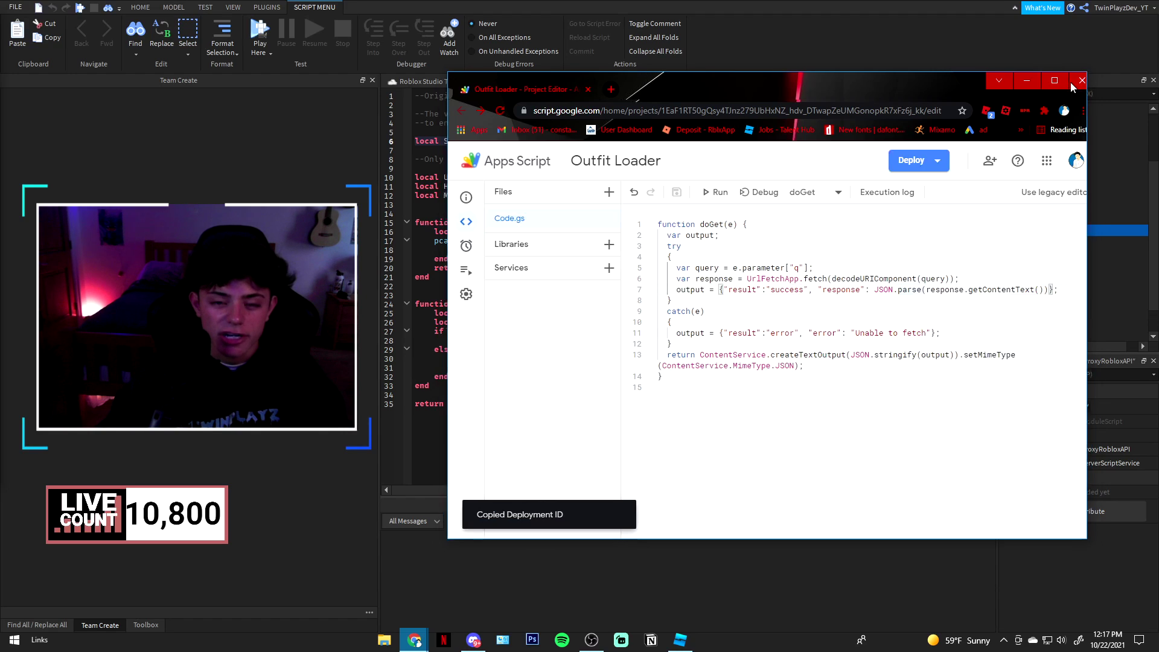
pyautogui.click(1076, 82)
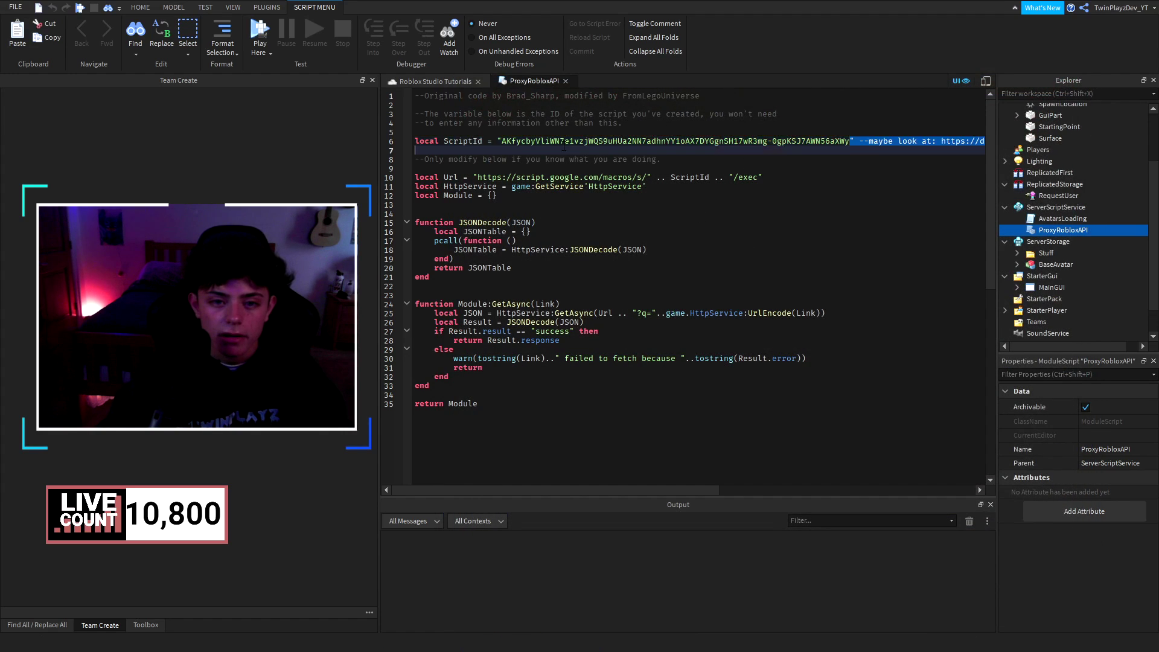
# Step: Replace the ScriptId value in ProxyRobloxAPI with the copied Deployment ID and close the script
pyautogui.hotkey('ctrl', 'v')
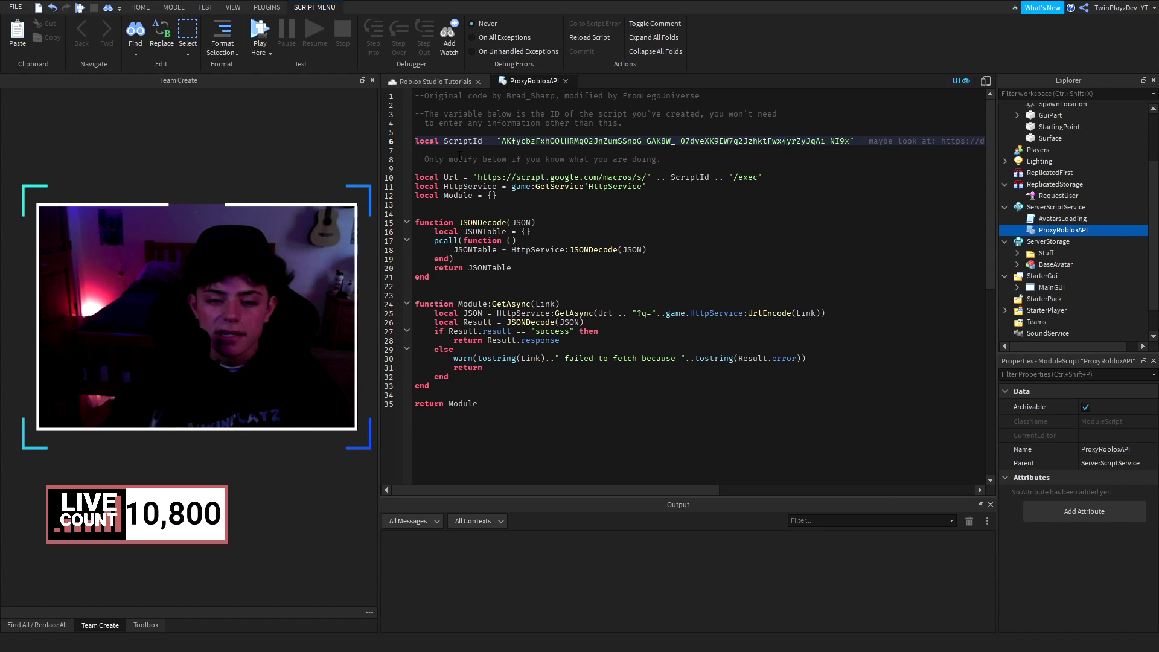
pyautogui.click(469, 160)
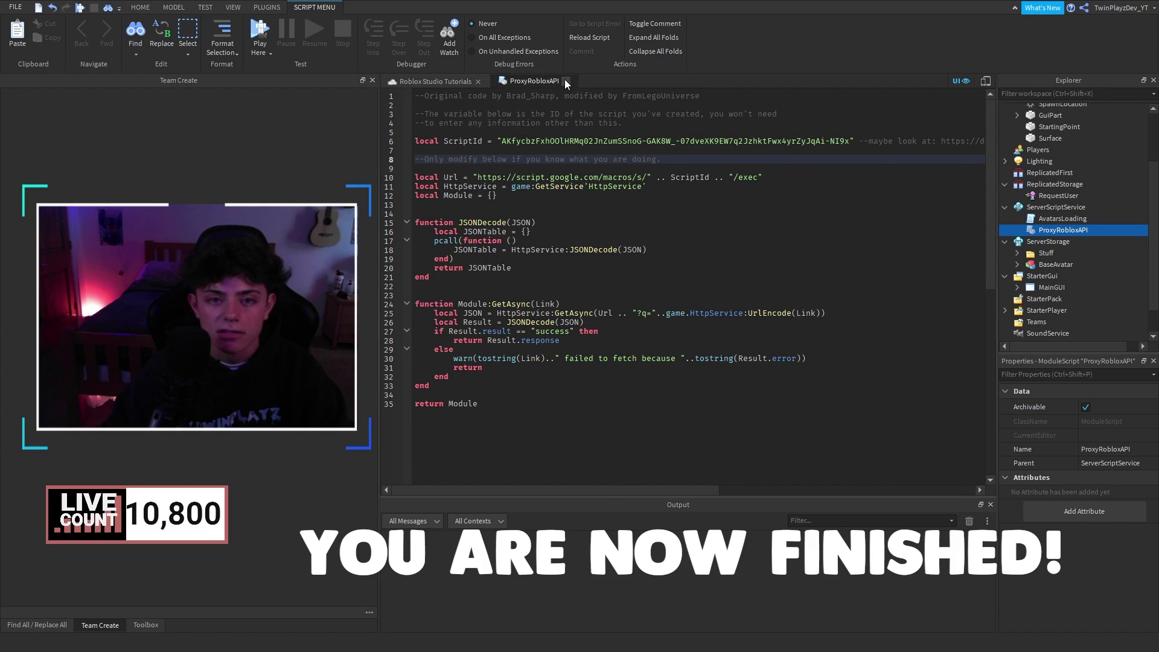
pyautogui.click(566, 81)
# Step: Open the AvatarsLoading script in ServerScriptService and read through its code
pyautogui.moveTo(719, 158); pyautogui.dragTo(700, 270, button='right')
pyautogui.doubleClick(1064, 223)
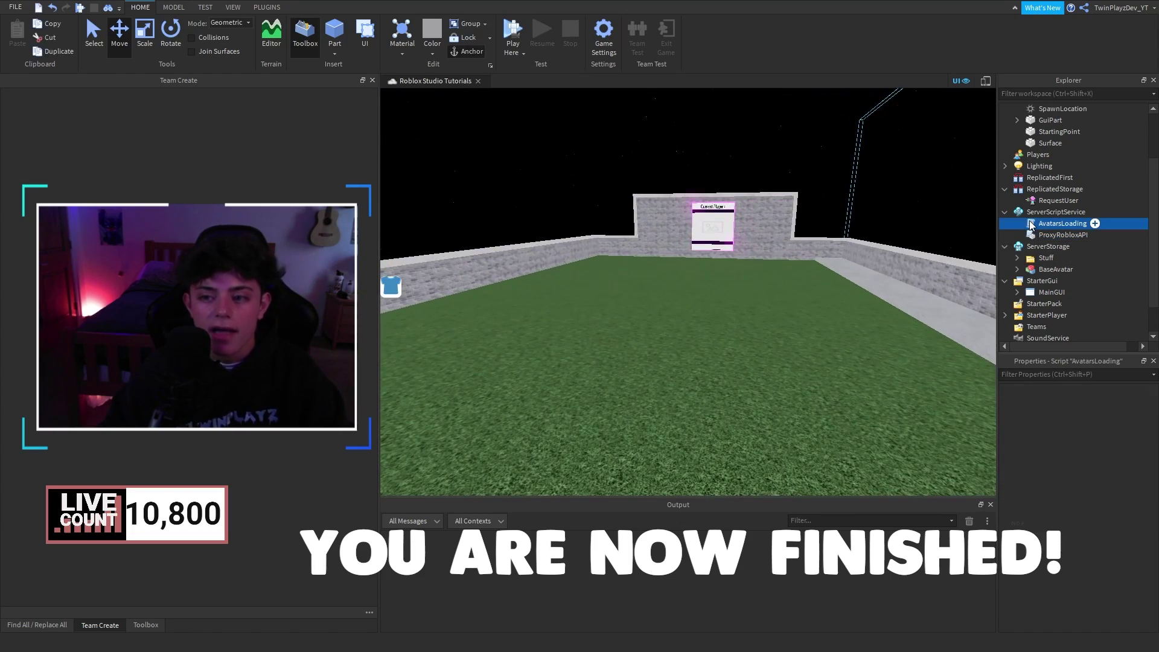
pyautogui.scroll(-15, 565, 255)
pyautogui.scroll(15, 565, 255)
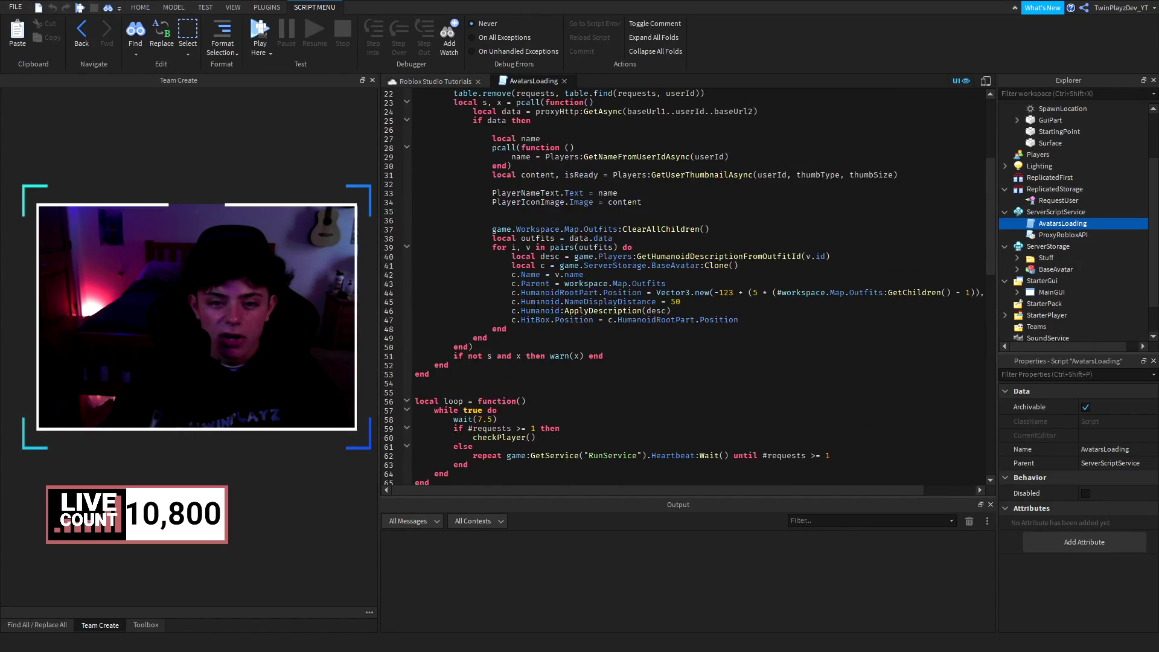